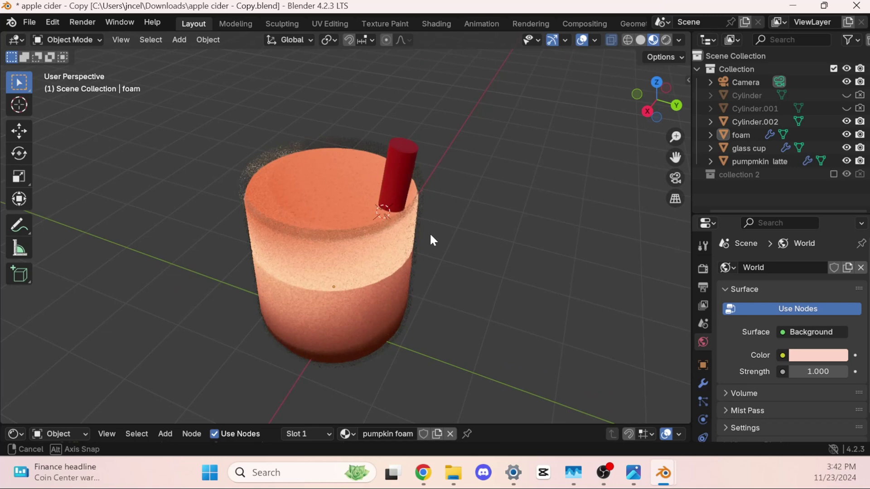
Orbit the view slightly, then look at the latte cup through the scene camera.
middle_drag(446, 253, 479, 216)
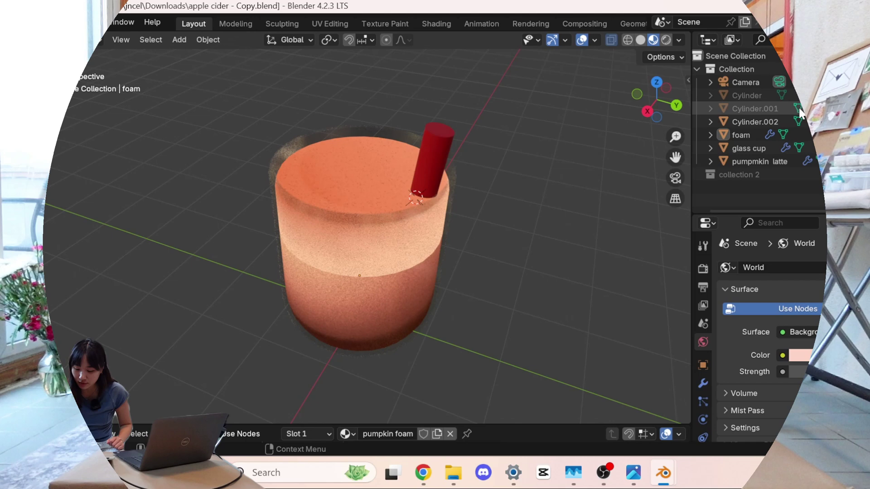
key(KP_0)
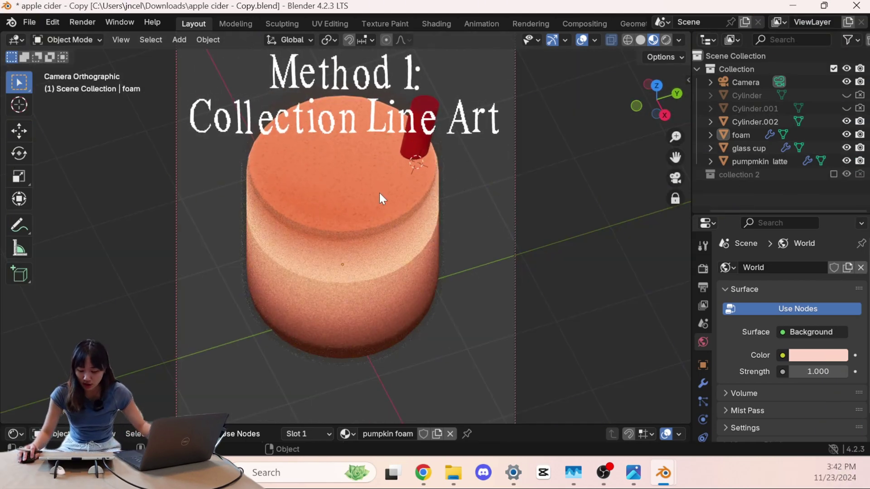
Add a Grease Pencil Collection Line Art object to outline the cup and straw, then deselect it.
key(shift+a)
mouse_move(349, 279)
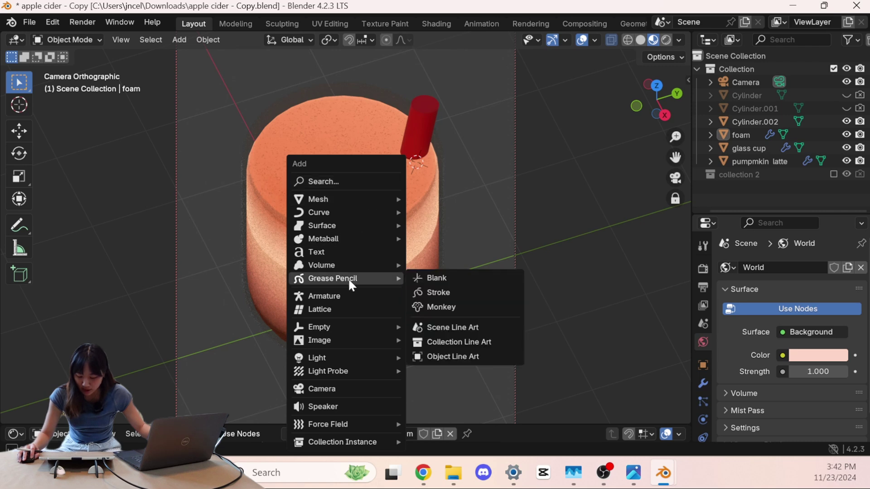
click(442, 341)
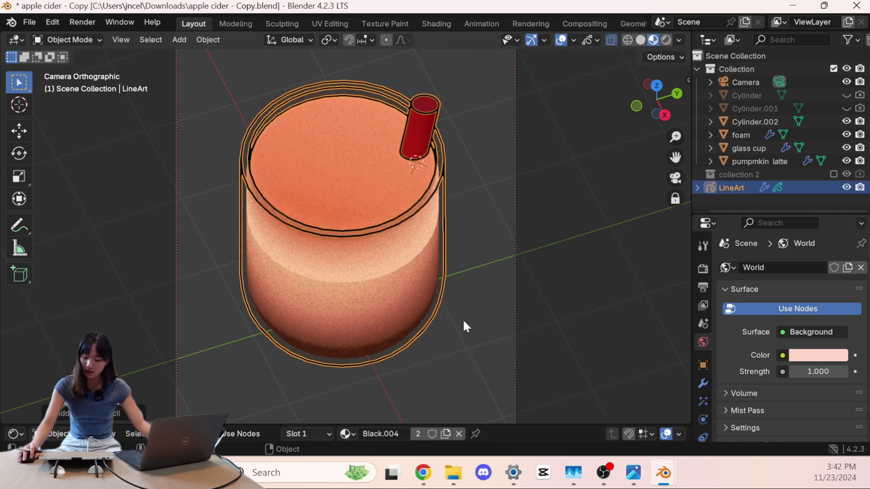
click(479, 213)
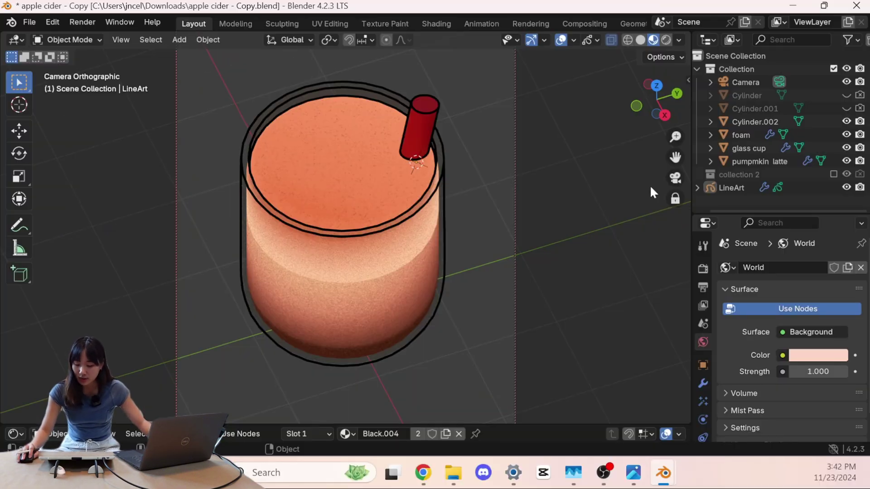
Leave camera view and orbit to check the LineArt outlines from the side, front and above.
click(675, 178)
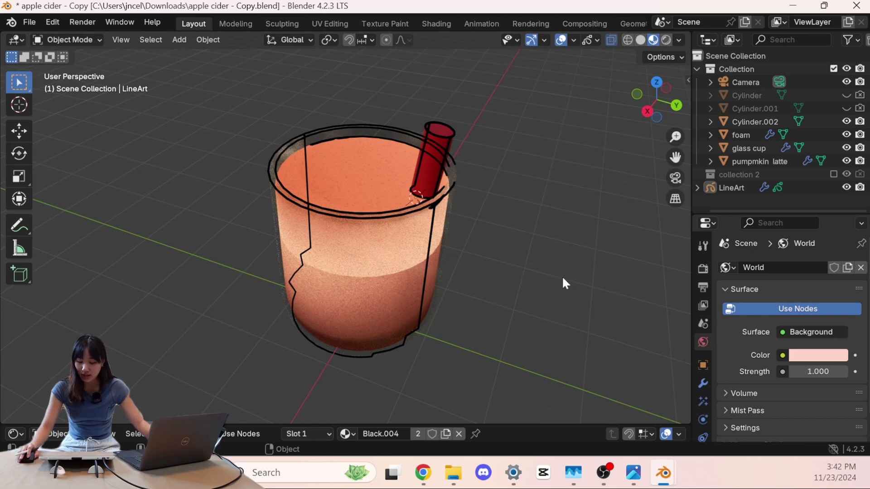
middle_drag(565, 266, 603, 257)
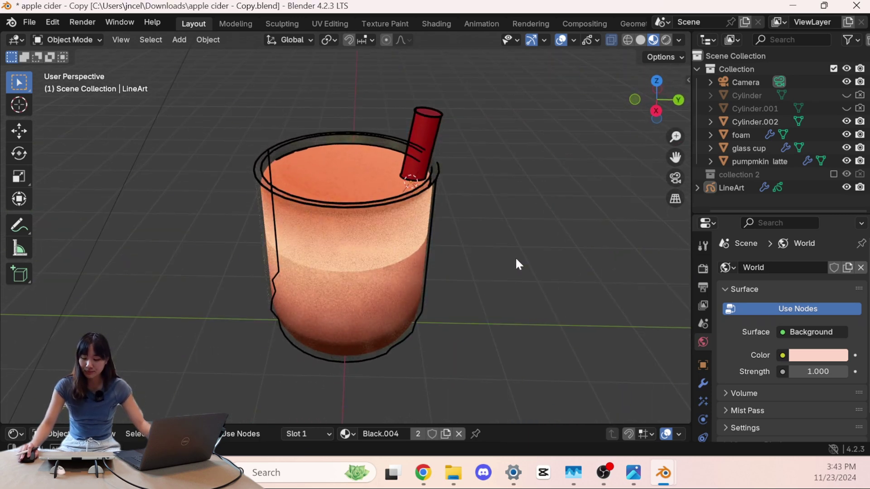
middle_drag(515, 260, 423, 233)
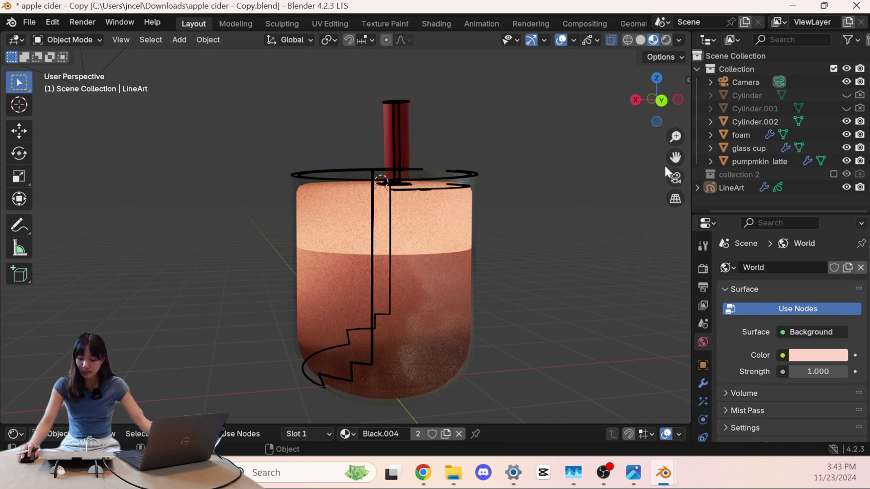
middle_drag(474, 257, 535, 333)
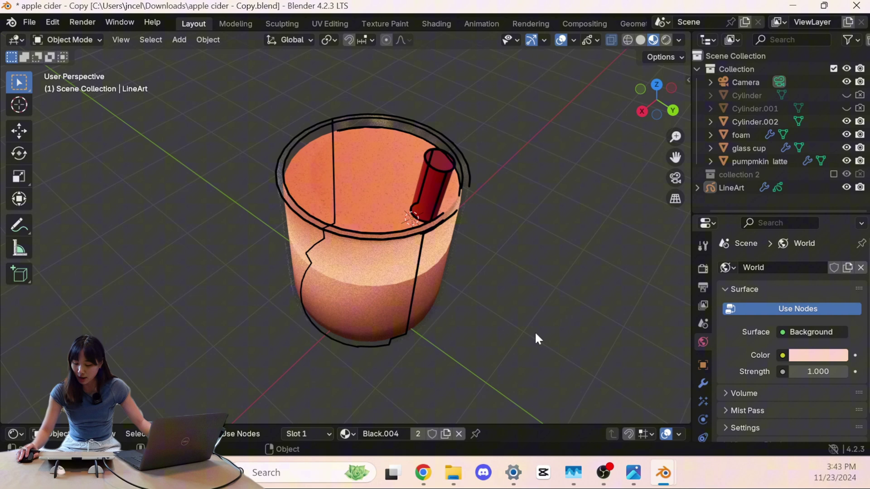
middle_drag(482, 236, 624, 213)
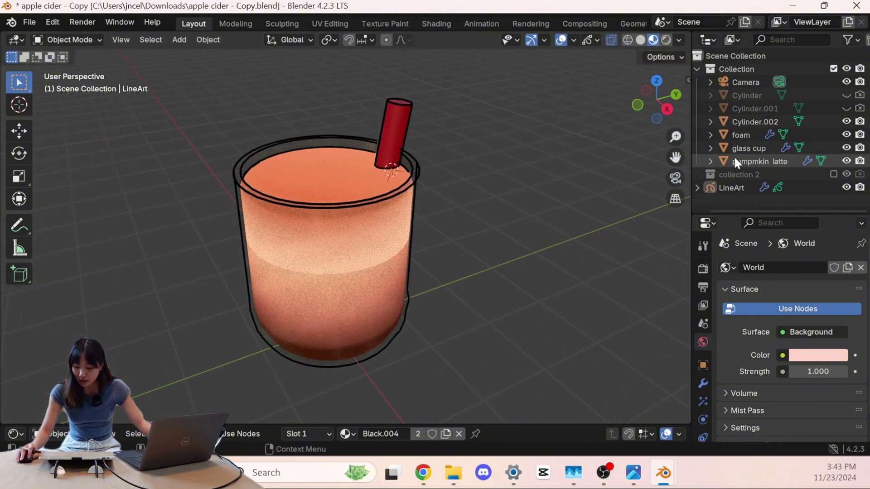
Change the line art's Black.004 material base colour to white.
click(676, 178)
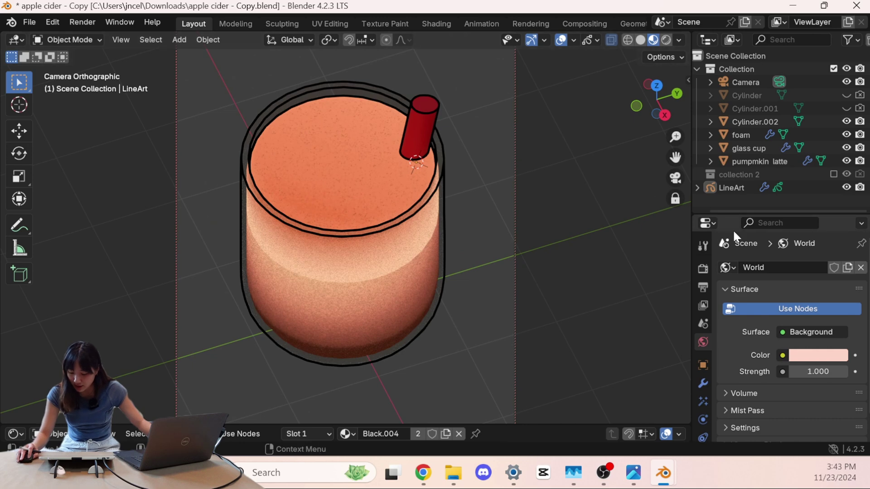
drag(730, 210, 729, 156)
click(704, 383)
click(704, 401)
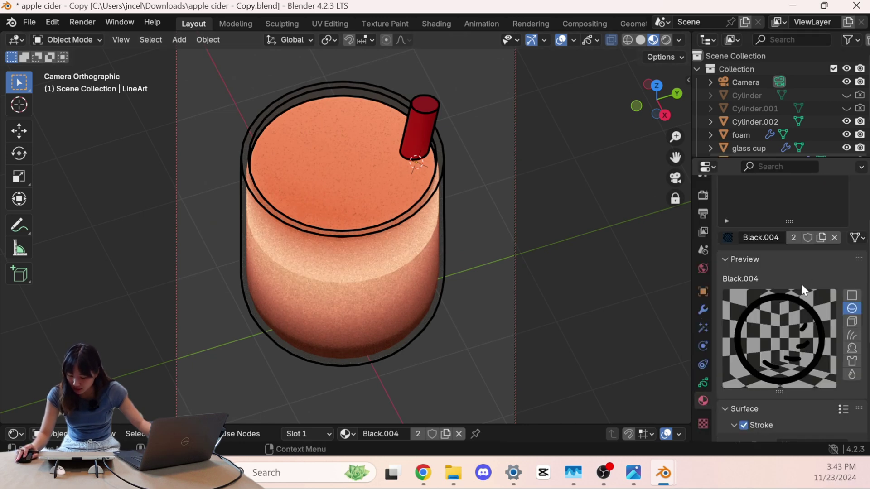
scroll(789, 308, up, 3)
scroll(789, 307, down, 7)
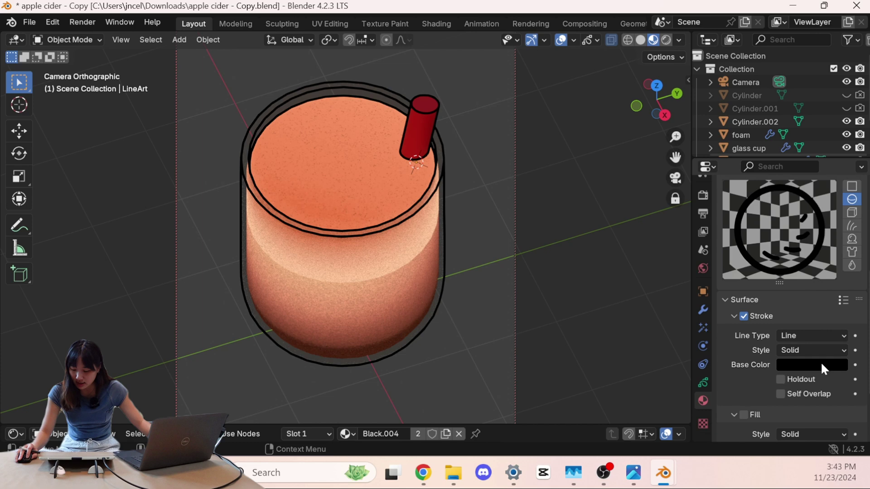
click(820, 361)
drag(834, 227, 837, 160)
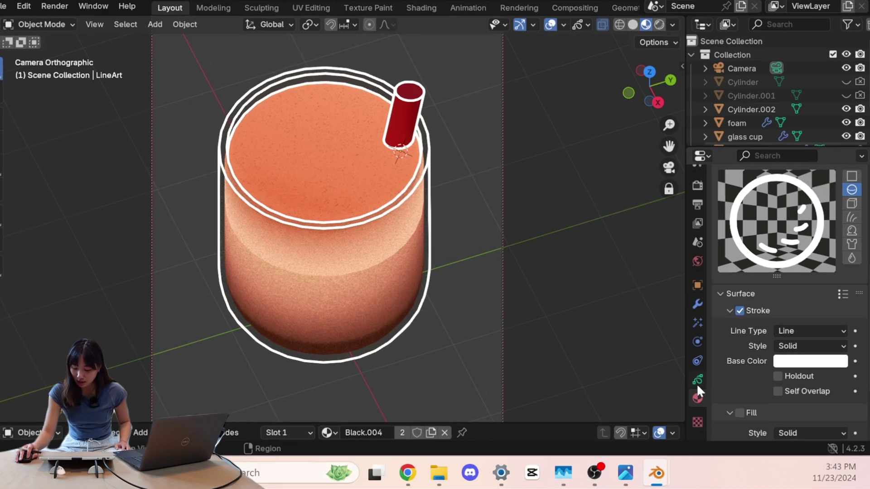
Set the LineArt line thickness to 17 and hide the LineArt object.
click(703, 383)
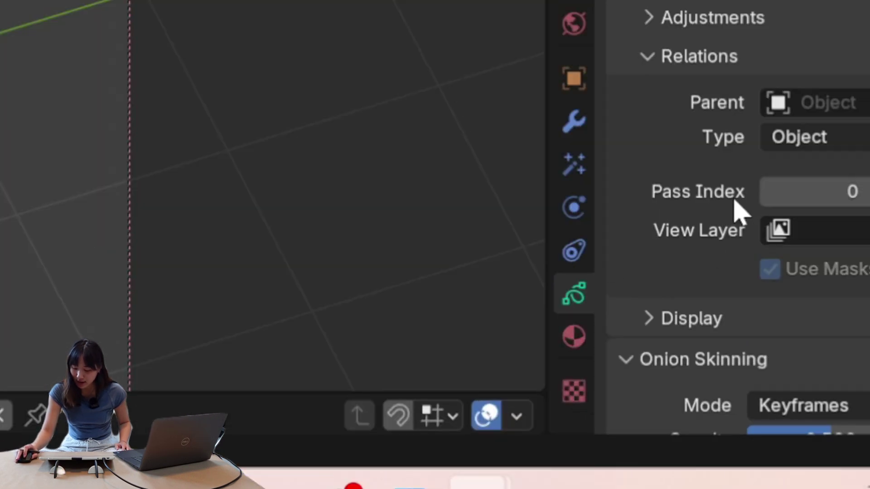
scroll(739, 211, up, 8)
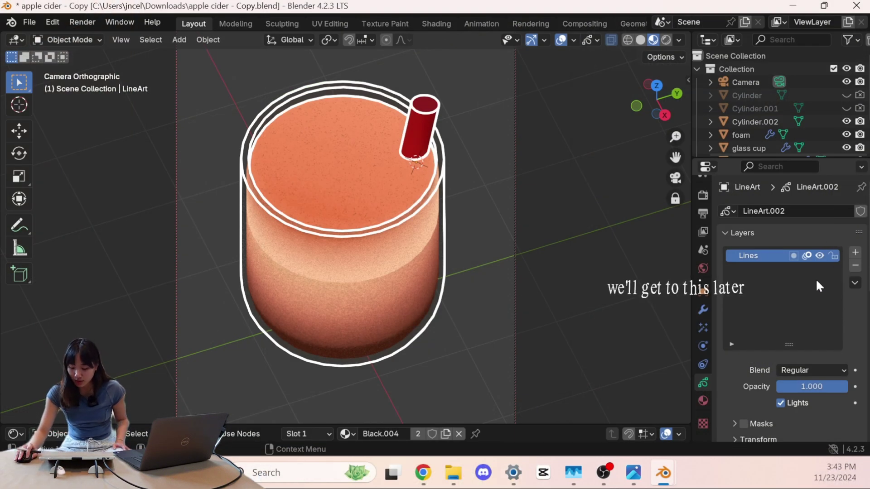
scroll(770, 401, down, 3)
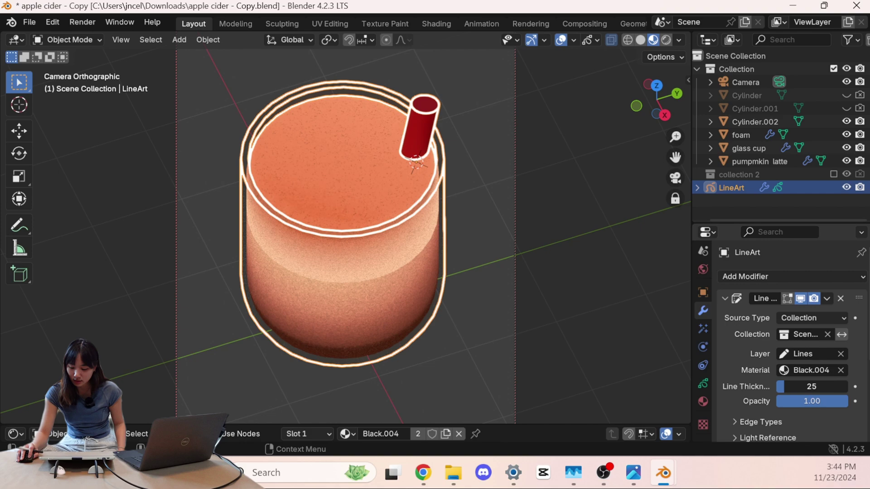
drag(811, 387, 798, 393)
click(843, 187)
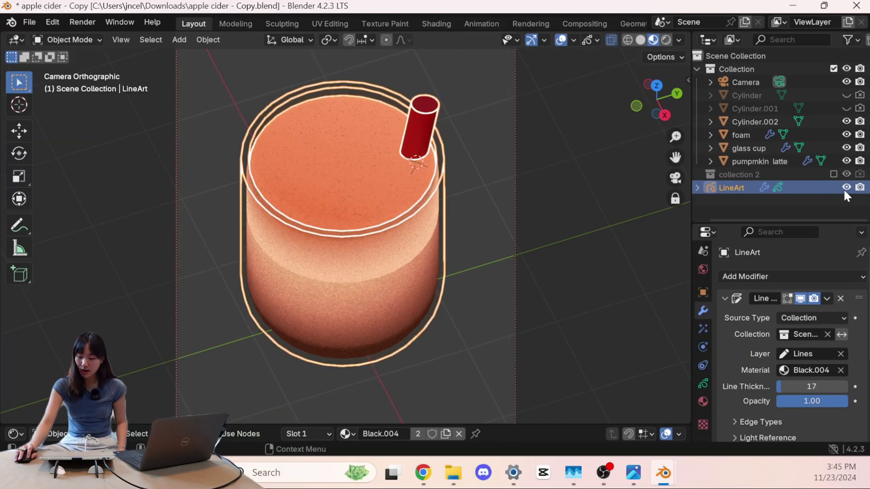
click(845, 188)
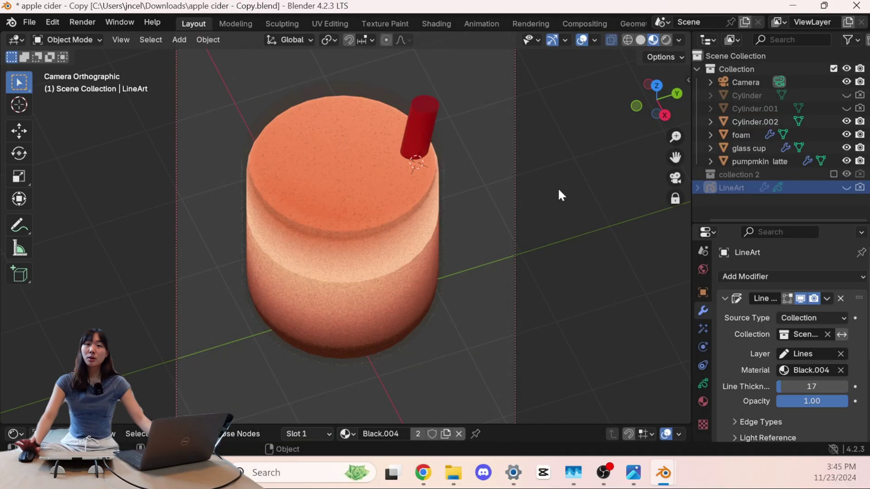
Add a blank Grease Pencil object, GPencil.001, and zoom into a free view of the cup.
key(shift+a)
mouse_move(380, 144)
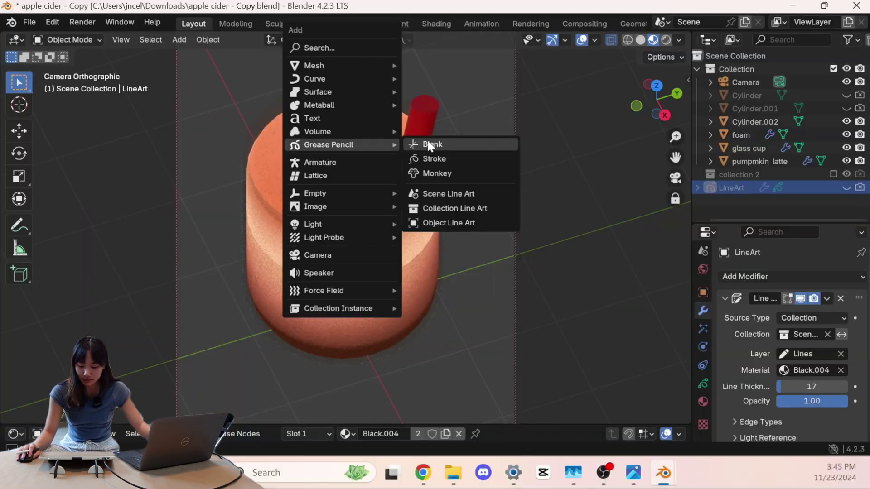
click(431, 158)
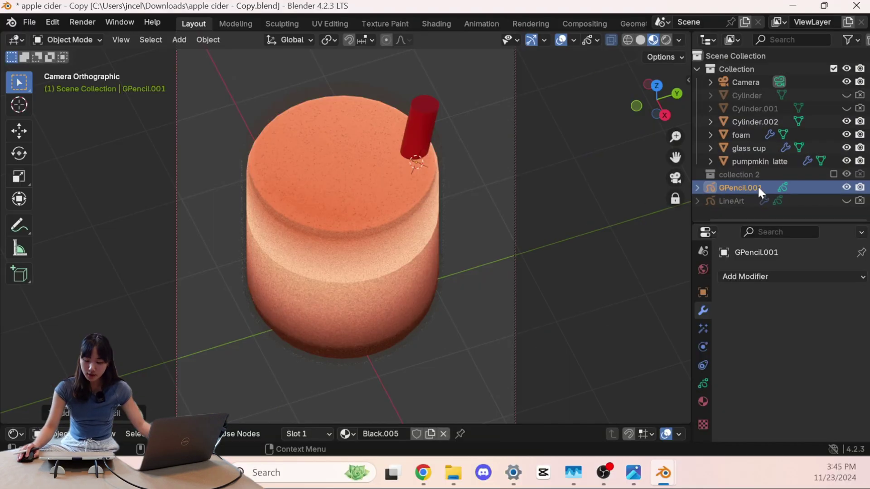
middle_drag(408, 199, 466, 191)
scroll(466, 191, up, 4)
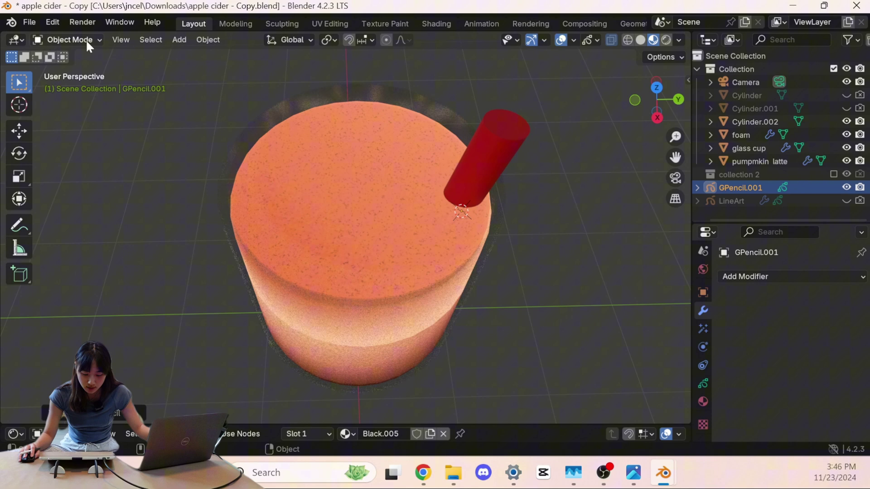
click(85, 39)
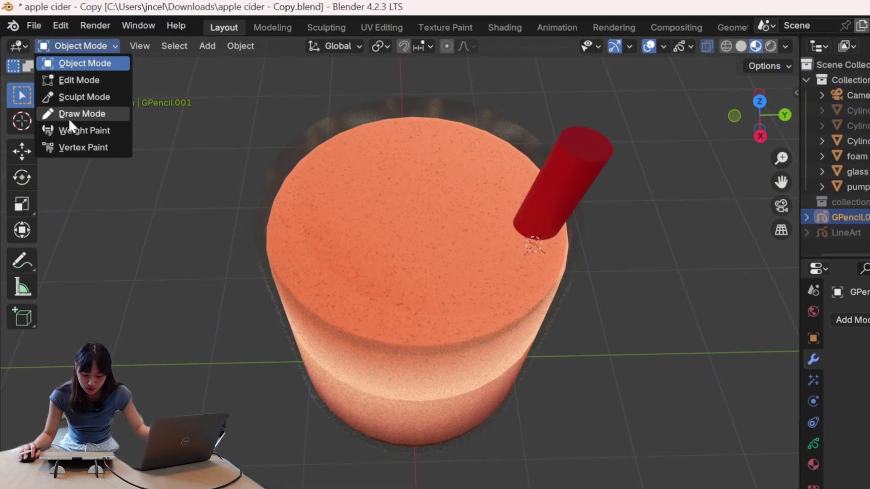
In Draw Mode, draw a zigzag stroke across the cup's foam top and orbit to look down on it.
click(72, 100)
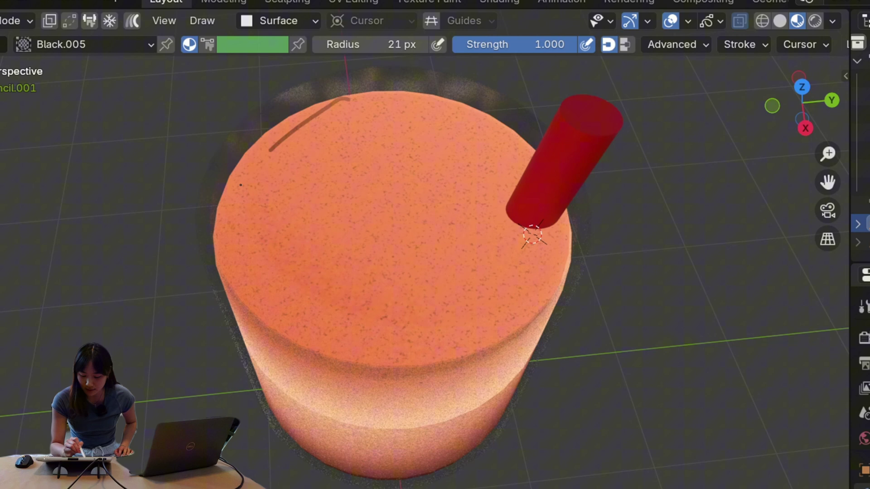
drag(459, 281, 567, 296)
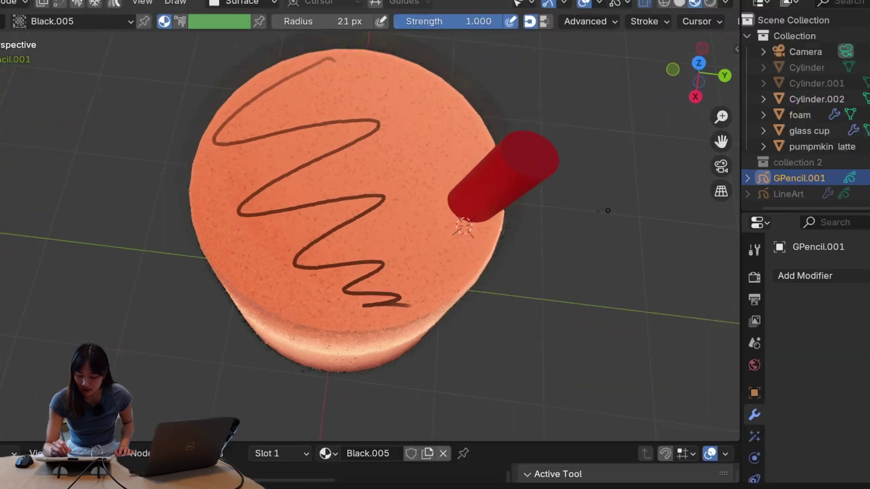
middle_drag(595, 186, 596, 118)
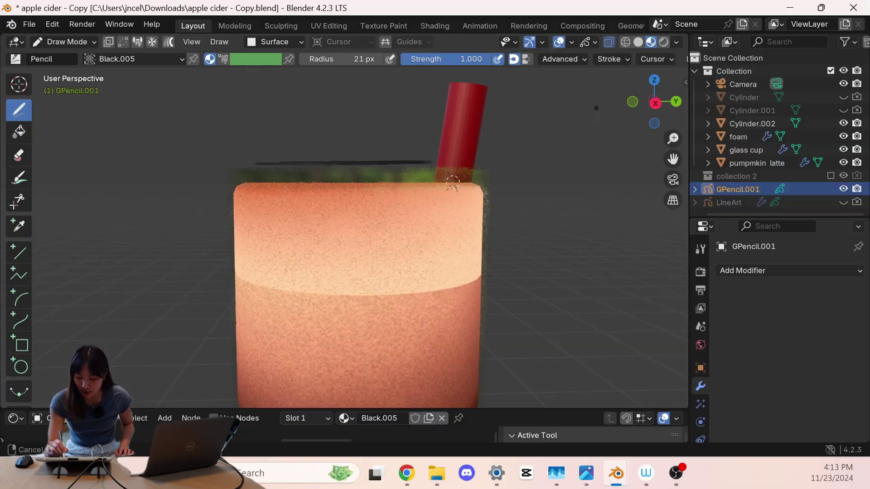
middle_drag(446, 181, 454, 183)
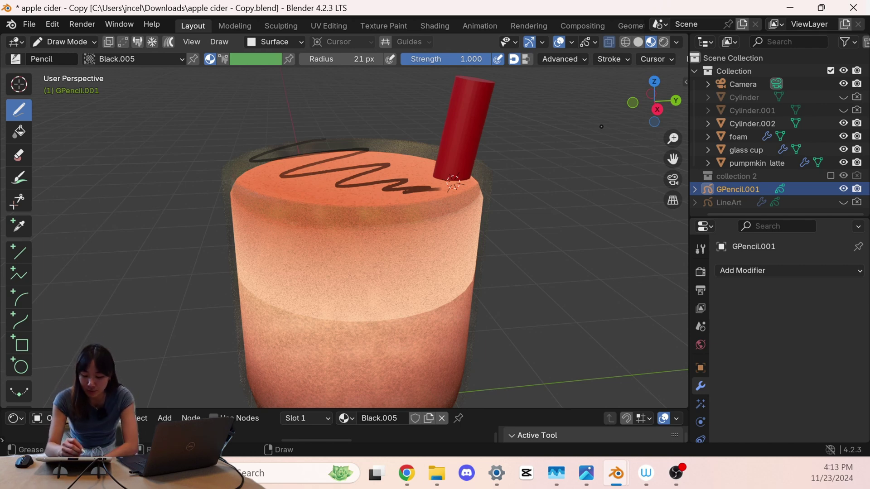
Reduce the Surface stroke placement offset from 0.150 to 0.050.
click(300, 44)
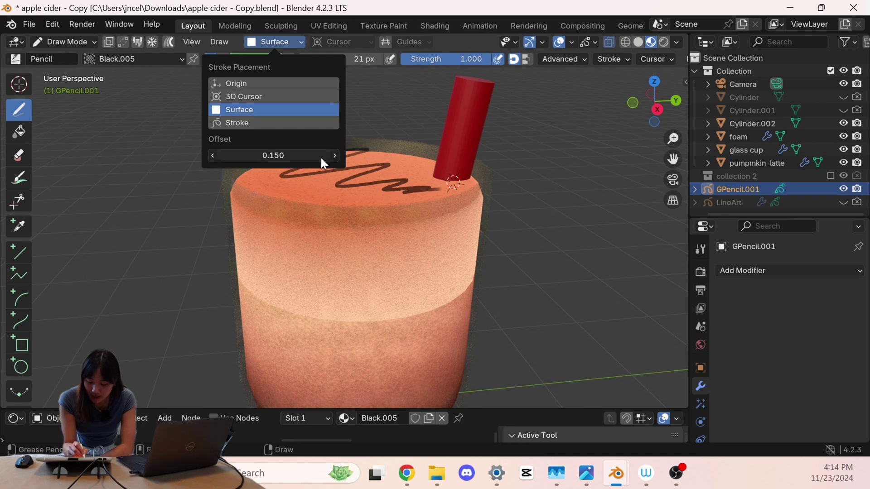
click(278, 135)
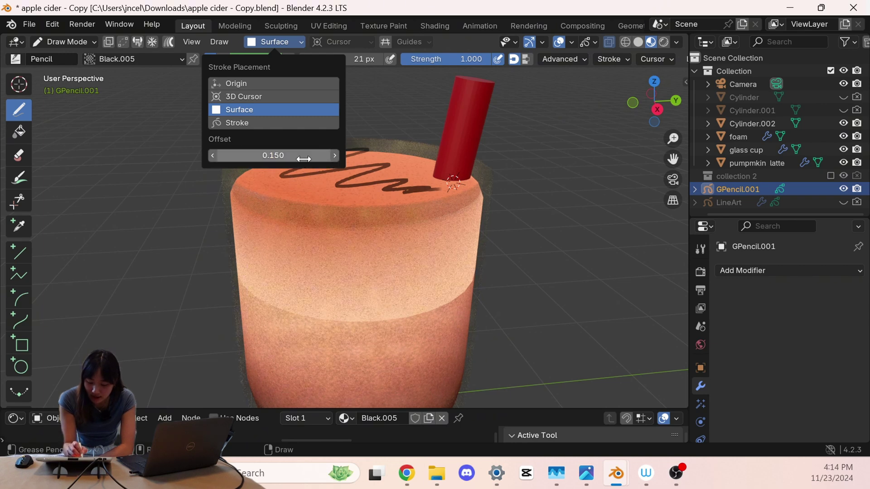
mouse_move(319, 155)
mouse_down()
mouse_move(334, 151)
mouse_move(306, 156)
mouse_up()
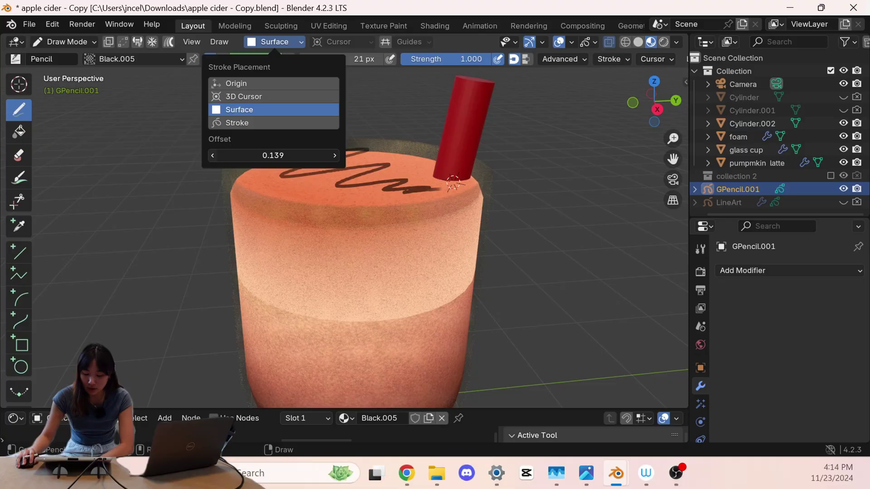
drag(306, 156, 252, 156)
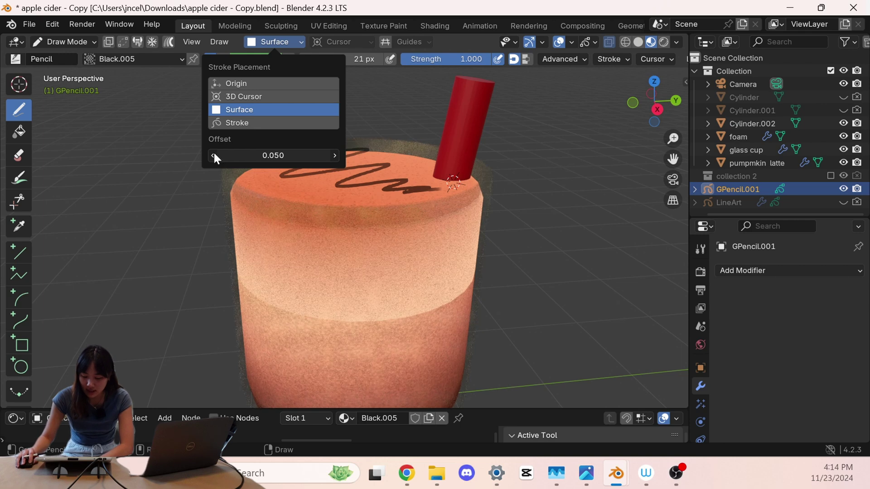
Draw a short extra stroke on the cup top, inspect it from above, then undo it.
scroll(554, 227, up, 3)
drag(211, 175, 210, 223)
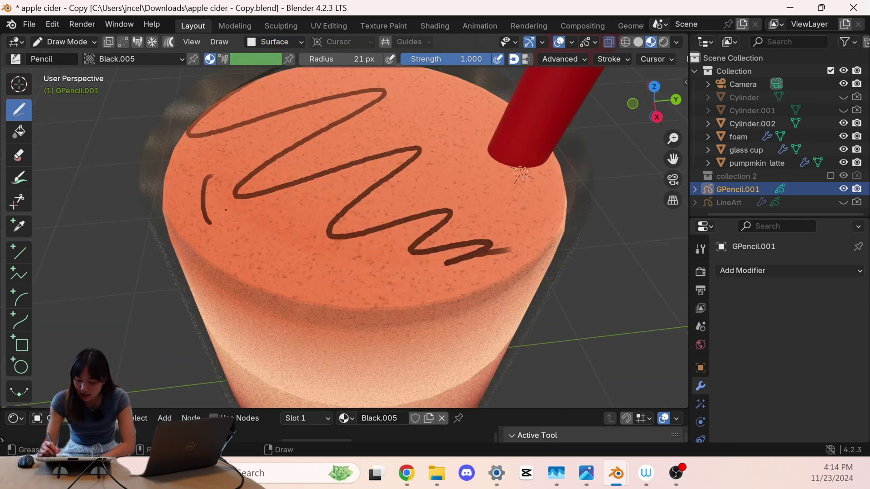
drag(660, 124, 645, 158)
mouse_move(535, 187)
middle_down()
mouse_move(563, 179)
mouse_move(591, 194)
mouse_move(564, 181)
middle_up()
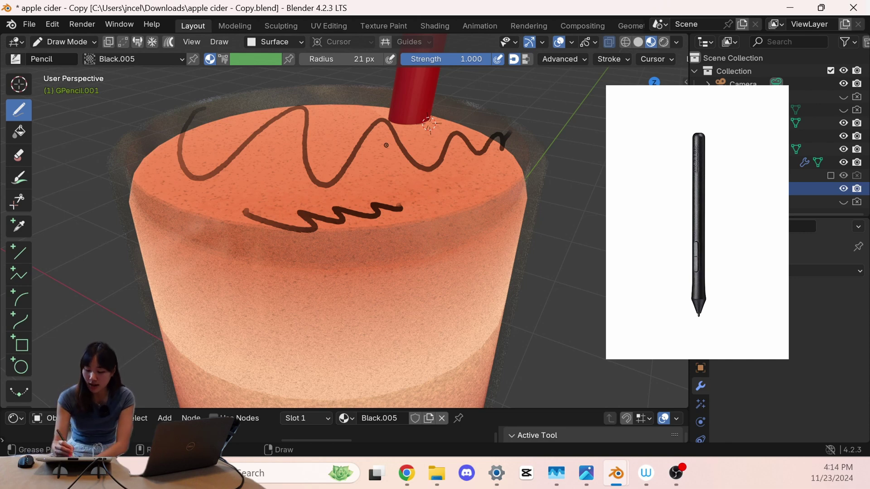
mouse_move(386, 145)
middle_down()
mouse_move(456, 183)
mouse_move(458, 167)
middle_up()
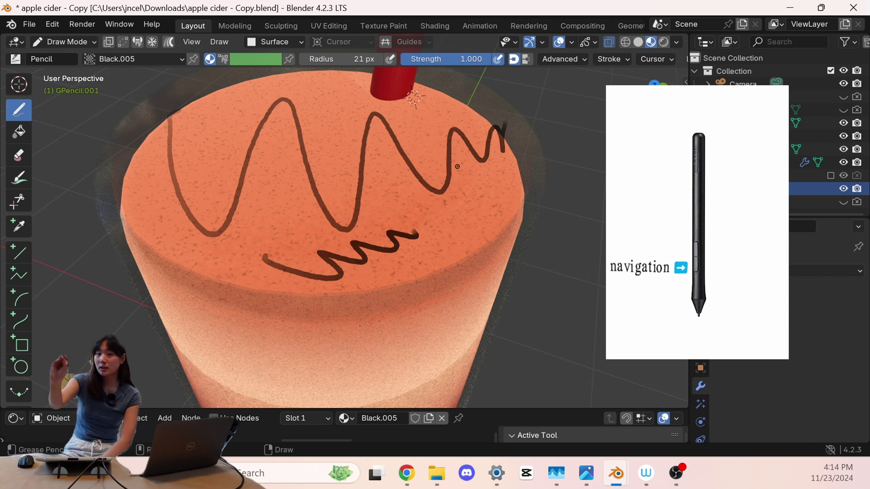
key(ctrl+z)
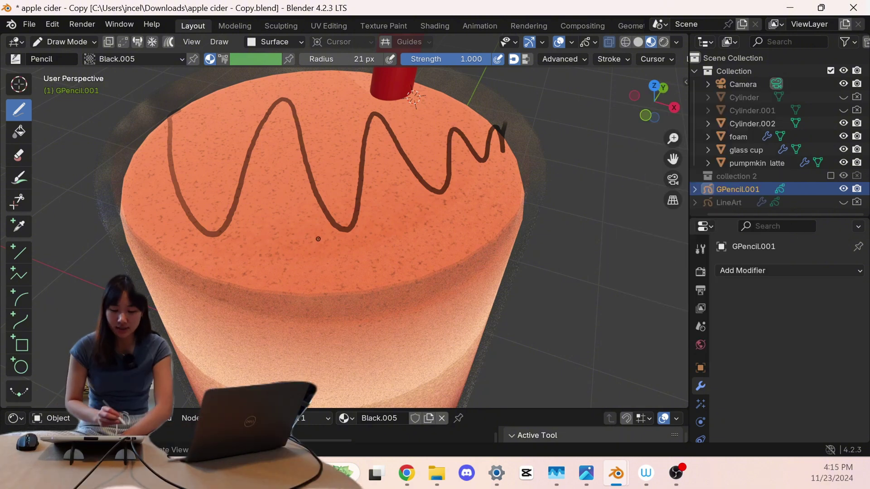
Wipe the wavy stroke off the cup's foam top with the Erase tool.
click(17, 153)
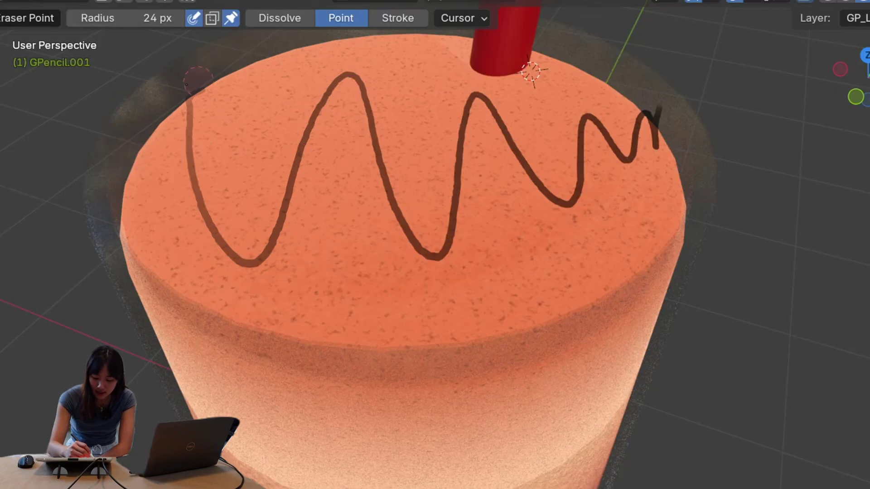
drag(171, 121, 189, 217)
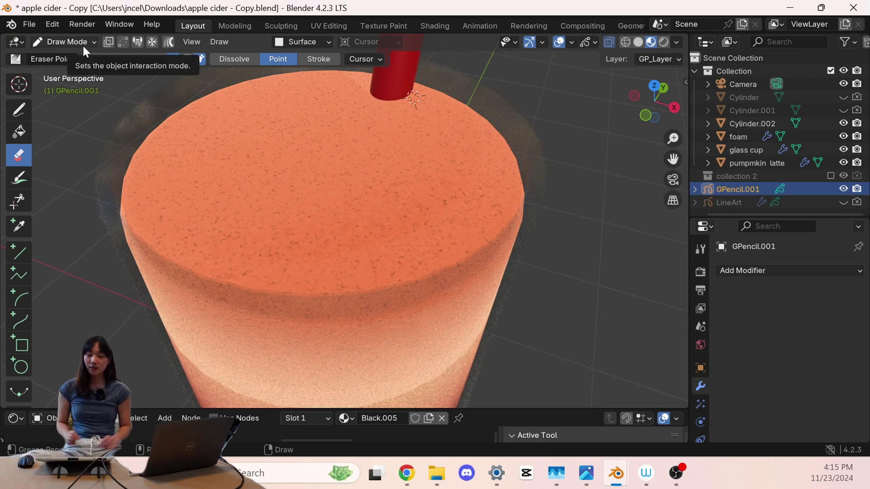
Select the Draw tool, switch to Object Mode and place the 3D cursor at the cup-top centre.
click(18, 108)
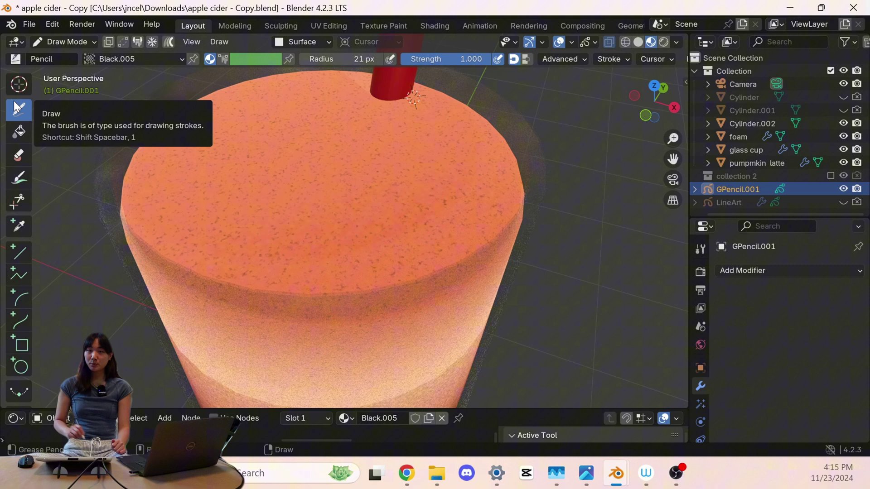
middle_drag(281, 254, 295, 233)
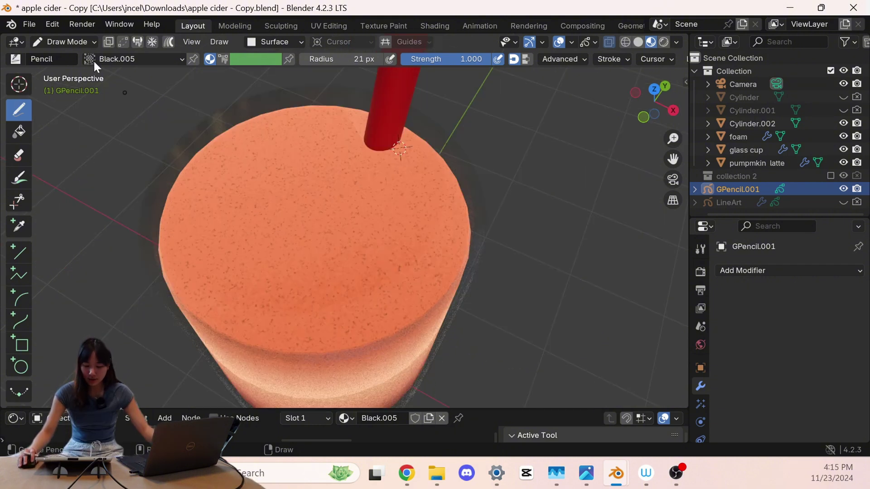
click(56, 45)
click(66, 55)
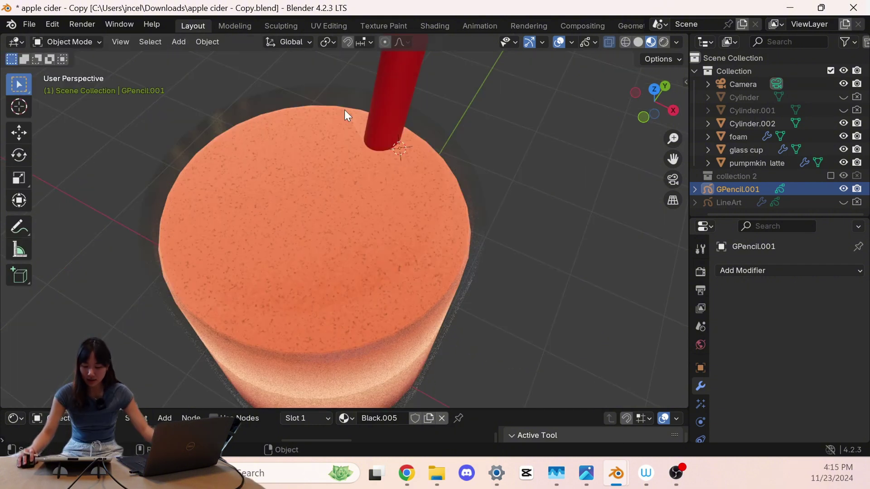
shift+right_click(314, 233)
key(KP_7)
middle_drag(326, 246, 344, 235)
Return to Draw Mode and show the stroke placement options, now at offset 0.137.
click(67, 41)
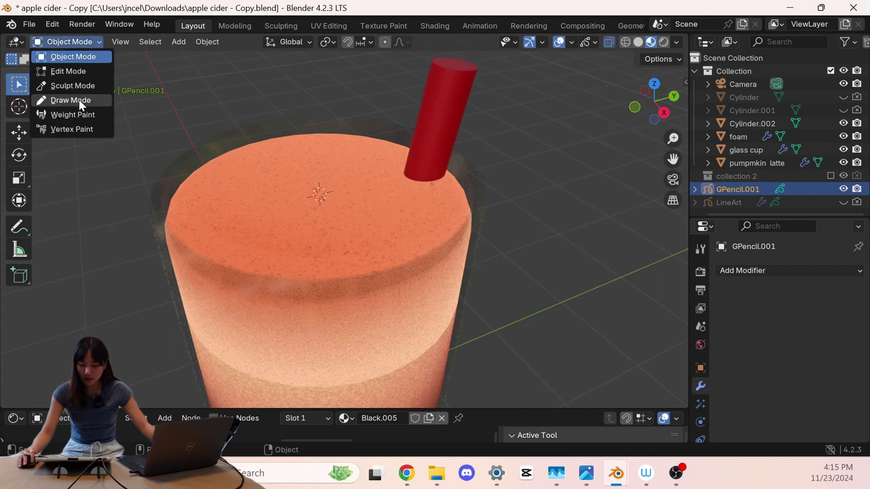
click(75, 100)
click(83, 39)
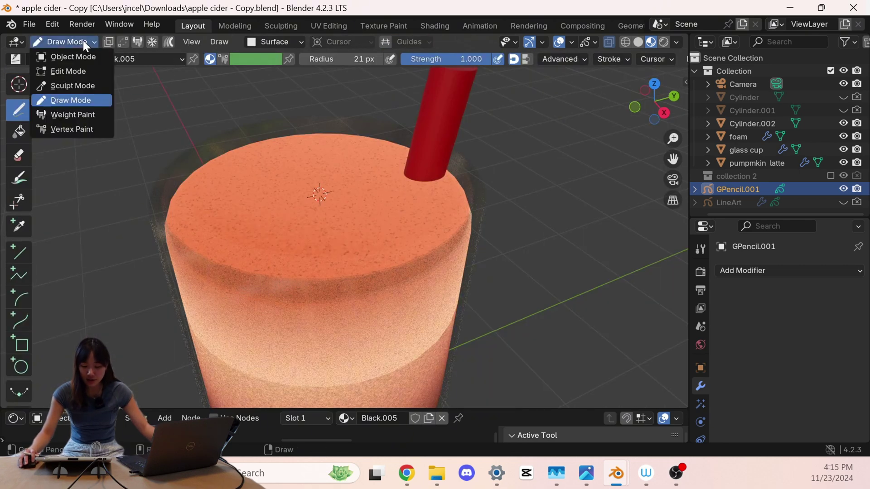
click(268, 42)
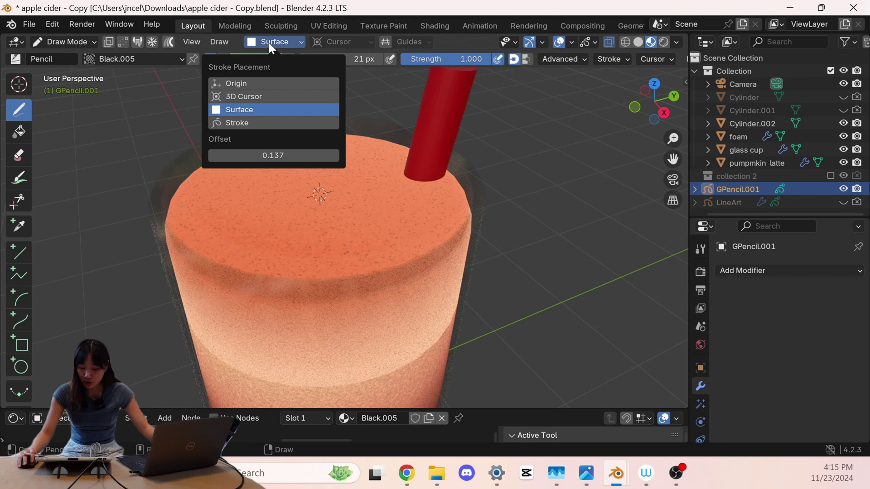
Set Stroke Placement to 3D Cursor and the Drawing Plane to View.
click(254, 96)
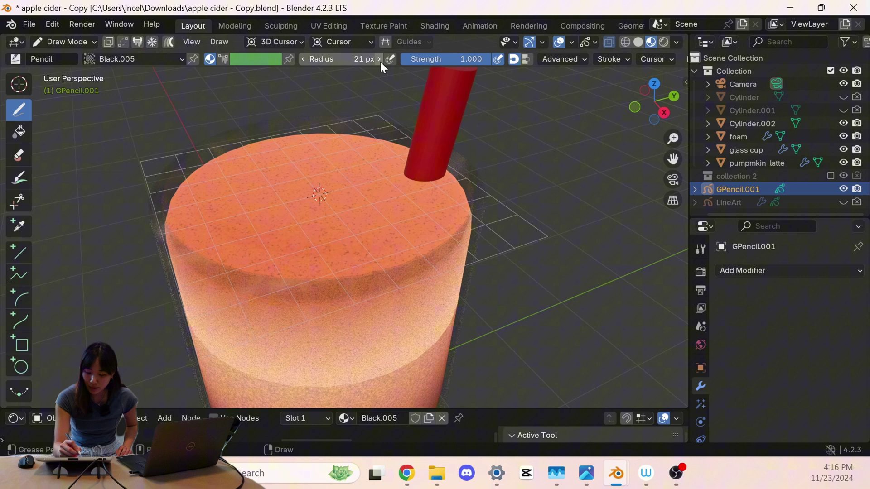
click(345, 41)
click(353, 82)
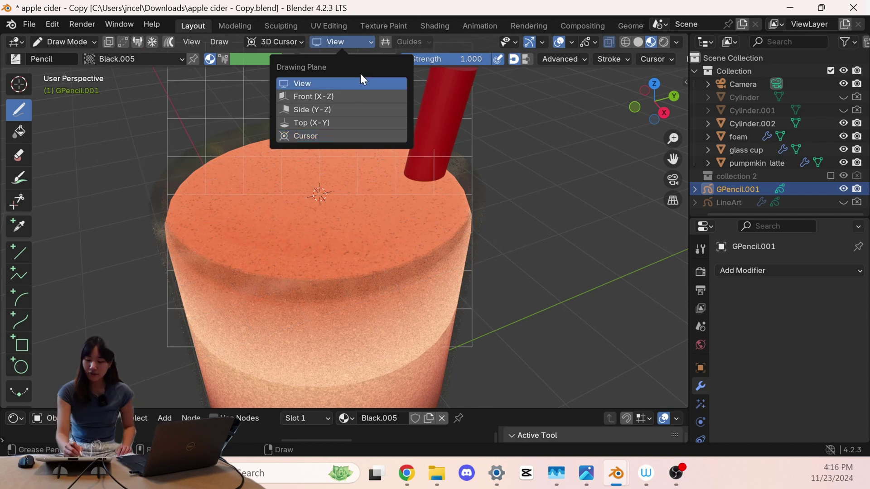
Draw a zigzag scribble floating upright above the cup.
mouse_move(662, 112)
mouse_down()
mouse_move(634, 111)
mouse_move(655, 96)
mouse_up()
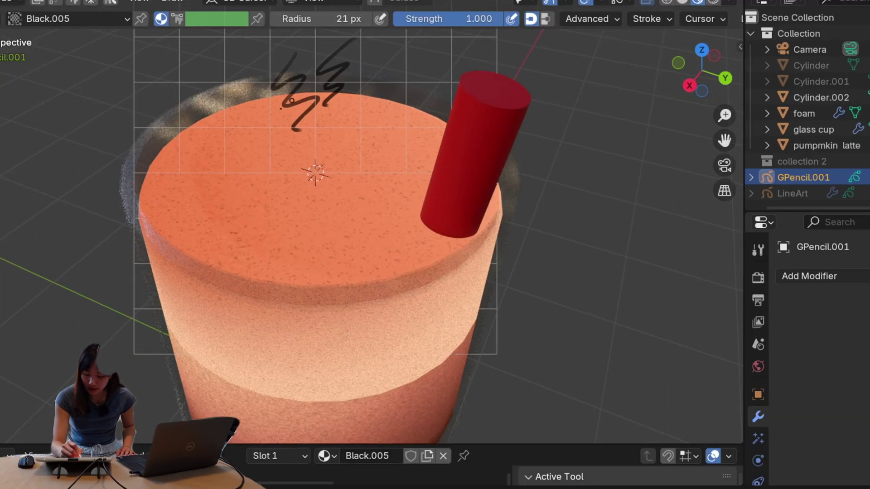
drag(293, 149, 358, 159)
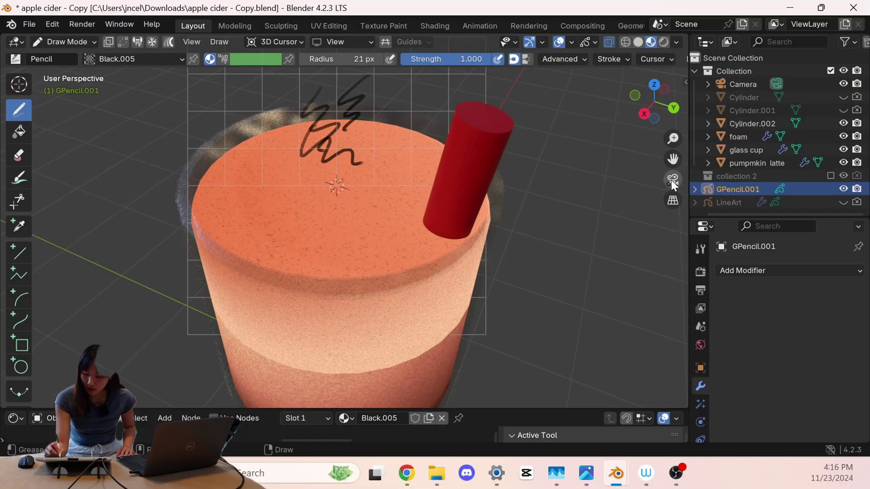
drag(703, 74, 686, 71)
mouse_move(644, 106)
mouse_down()
mouse_move(612, 109)
mouse_move(609, 101)
mouse_up()
click(358, 42)
In a front orthographic view on the Front (X-Z) plane, draw a smiley face with two eyes.
click(340, 96)
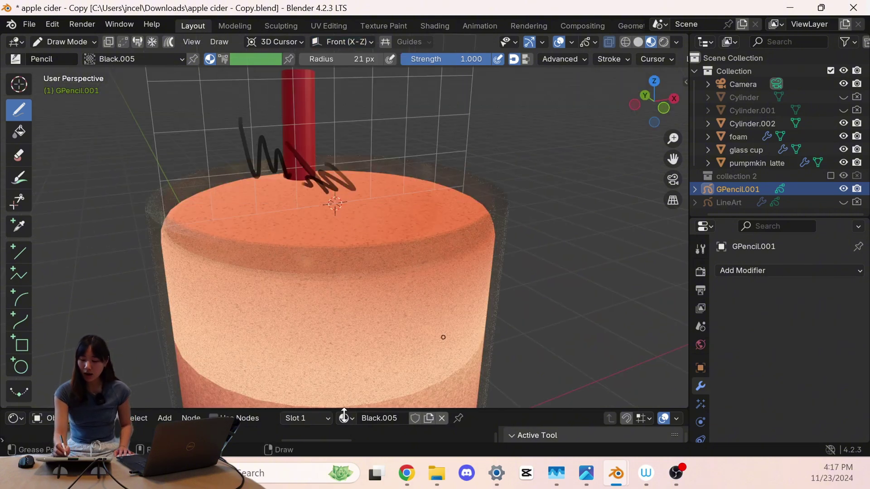
click(664, 108)
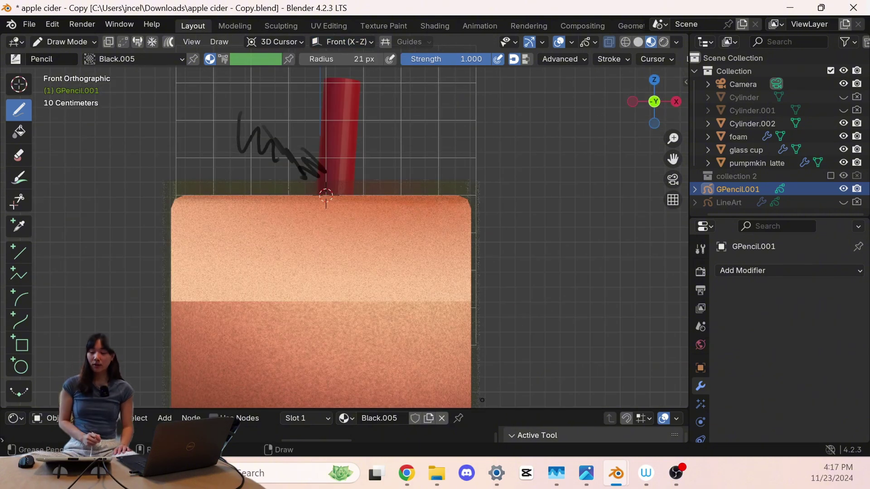
mouse_move(432, 97)
mouse_down()
mouse_move(414, 123)
mouse_move(446, 99)
mouse_move(440, 112)
mouse_up()
click(434, 110)
click(422, 115)
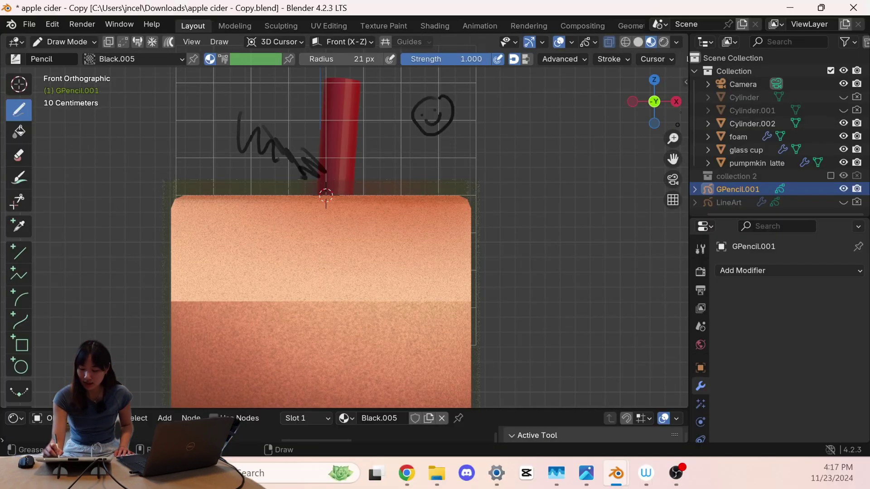
Switch the drawing plane via Side (Y-Z) to Top (X-Y) and set the 3D cursor beside the cup.
middle_drag(479, 145, 672, 204)
middle_drag(553, 135, 550, 126)
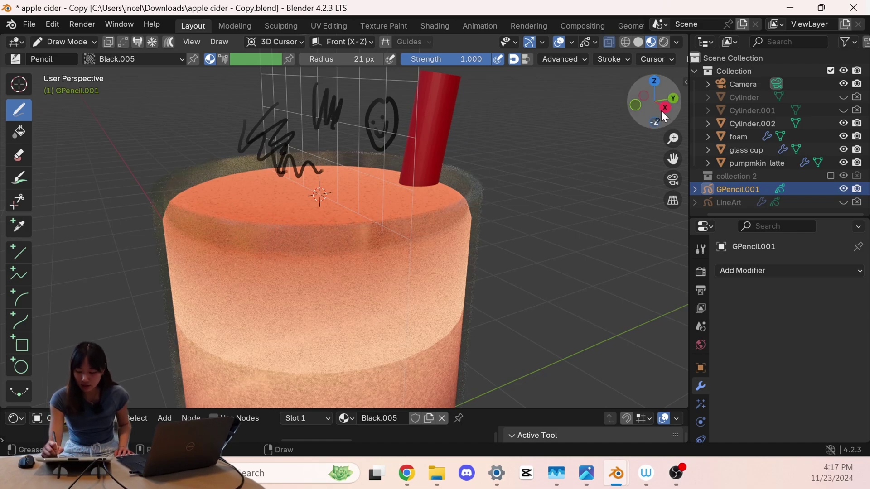
mouse_move(662, 110)
mouse_down()
mouse_move(627, 115)
mouse_move(669, 97)
mouse_move(655, 112)
mouse_move(653, 131)
mouse_move(643, 87)
mouse_move(653, 119)
mouse_up()
click(343, 42)
click(344, 110)
click(342, 42)
click(349, 121)
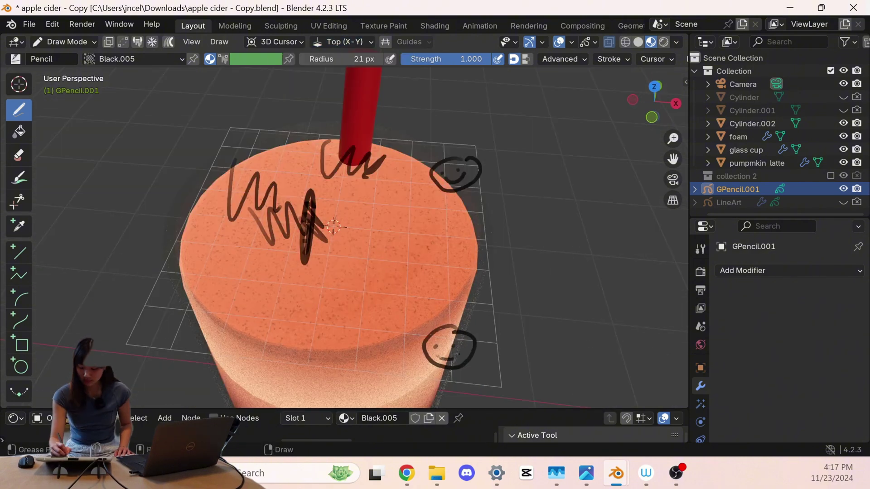
middle_drag(609, 254, 608, 200)
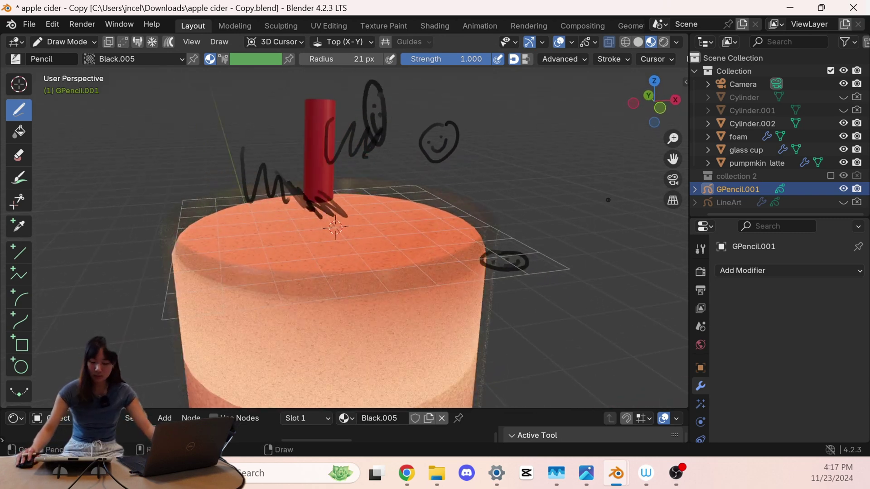
shift+right_click(528, 162)
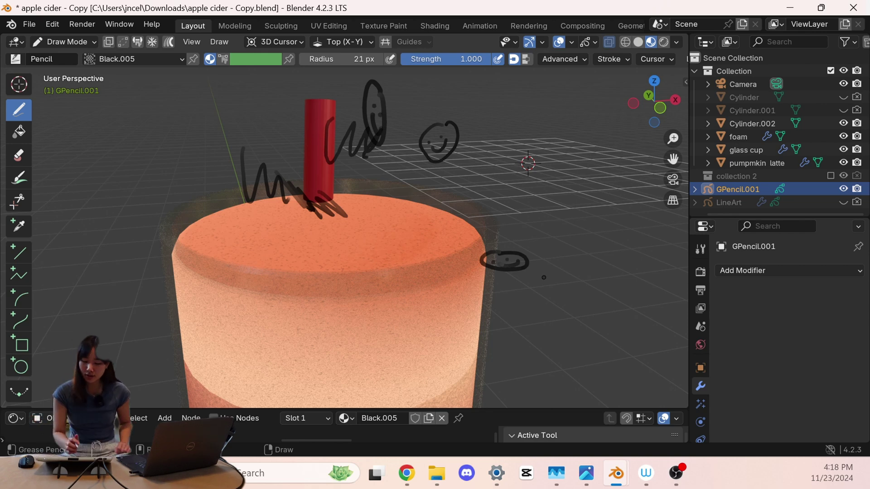
Switch Stroke Placement to Origin, then back to 3D Cursor, and reopen the placement options.
click(274, 41)
click(264, 82)
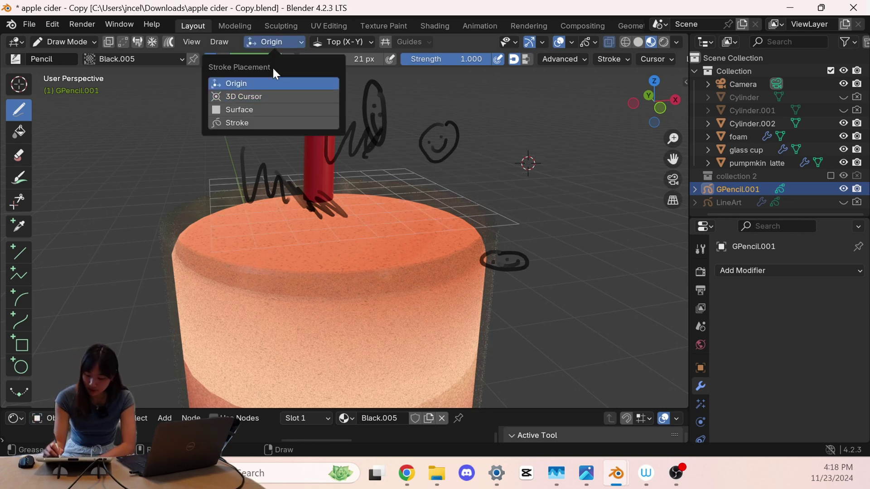
mouse_move(657, 106)
mouse_down()
mouse_move(643, 139)
mouse_move(664, 132)
mouse_move(640, 156)
mouse_move(647, 224)
mouse_move(622, 161)
mouse_up()
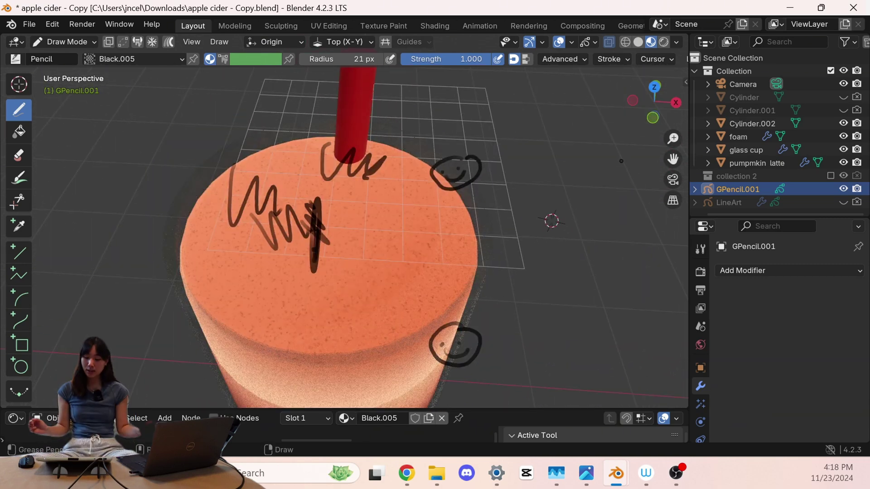
click(274, 41)
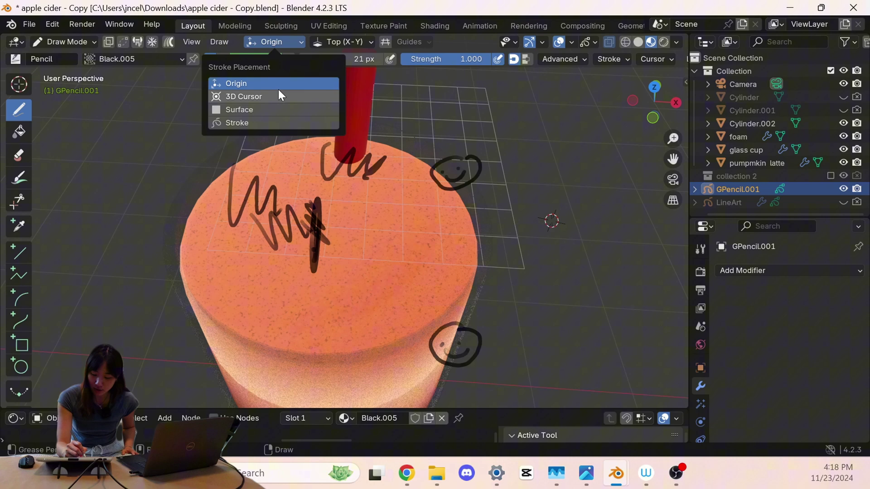
click(287, 96)
click(290, 57)
click(281, 42)
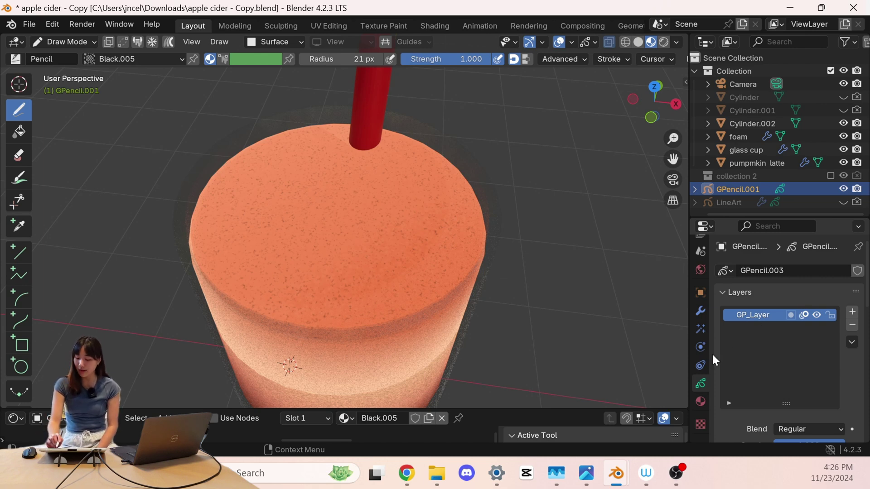
Rename the GP_Layer layer to 'smiley face 1'.
double_click(753, 315)
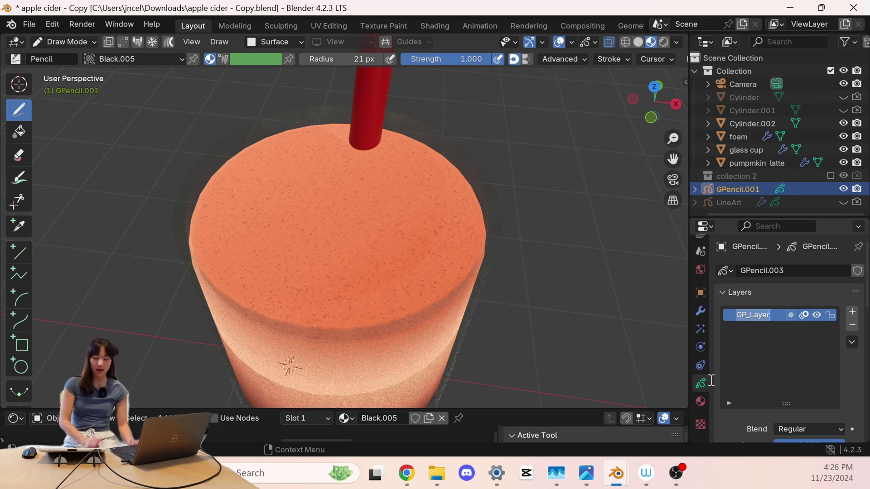
text(smiley face 1)
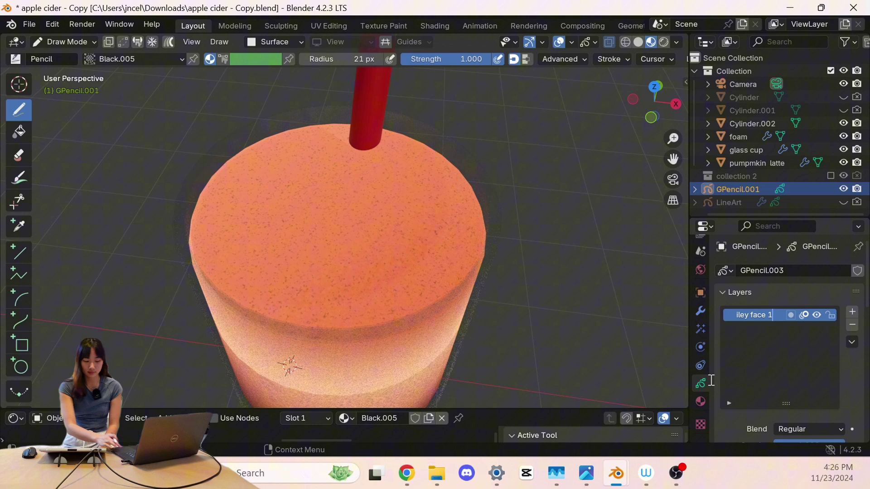
key(Return)
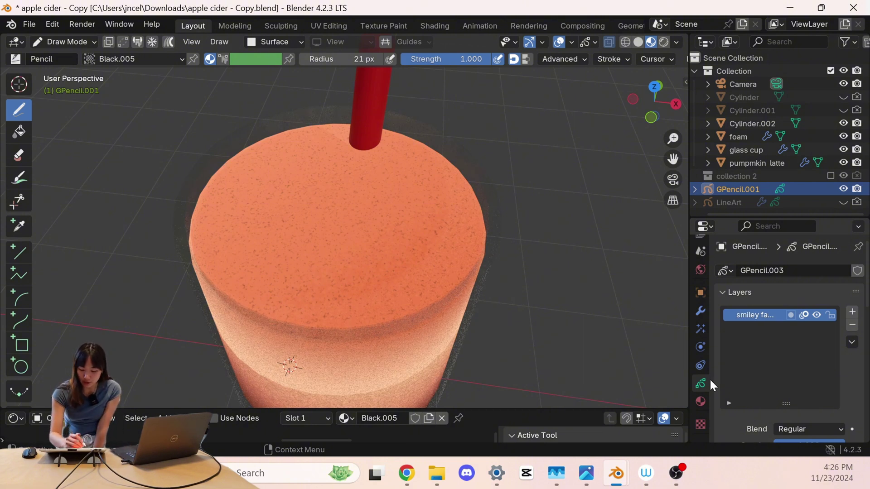
Draw a black smiley face with two dotted eyes on the cup top.
mouse_move(245, 232)
mouse_down()
mouse_move(226, 269)
mouse_move(261, 233)
mouse_move(247, 231)
mouse_move(257, 247)
mouse_up()
click(233, 251)
click(252, 246)
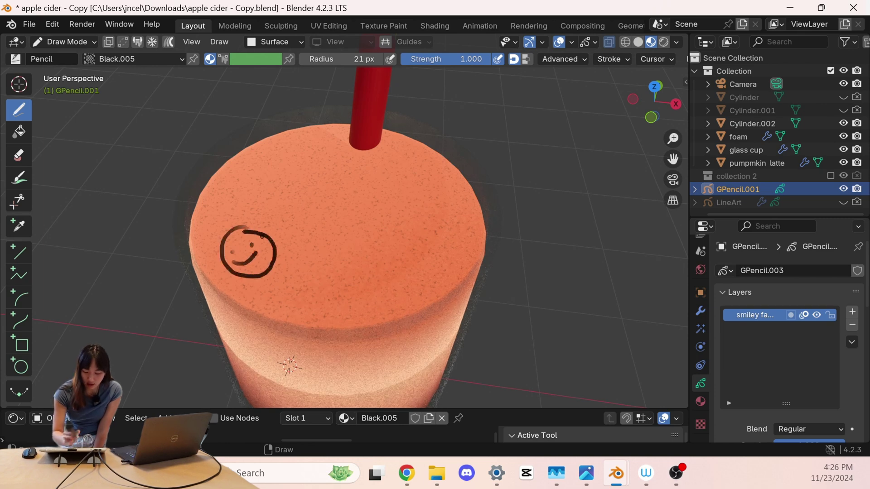
scroll(866, 315, down, 5)
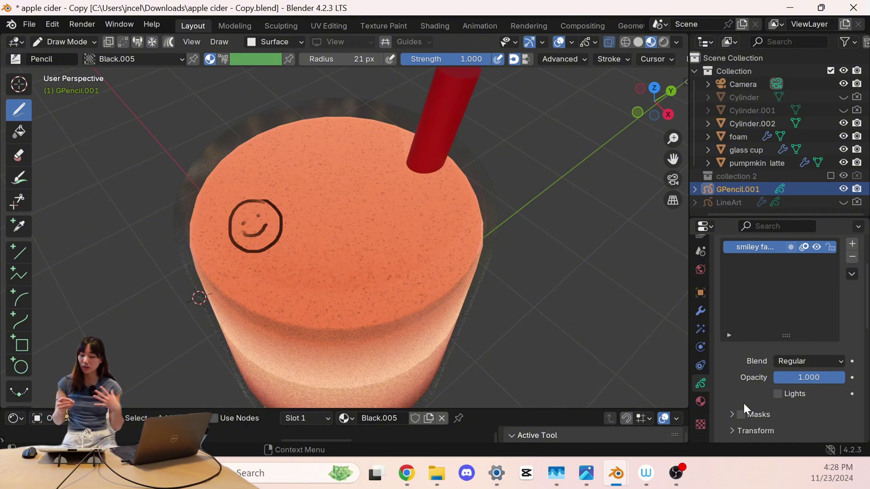
Add a new grease pencil layer named 'smiley face'.
scroll(744, 403, up, 4)
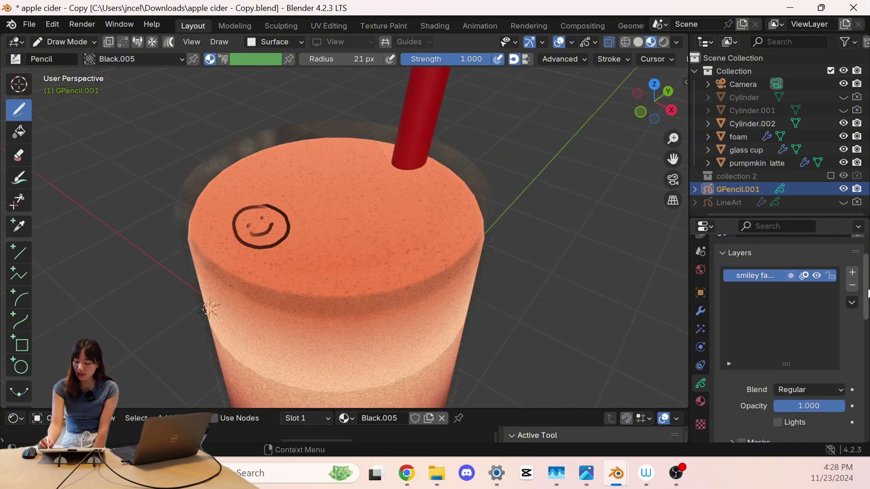
click(853, 312)
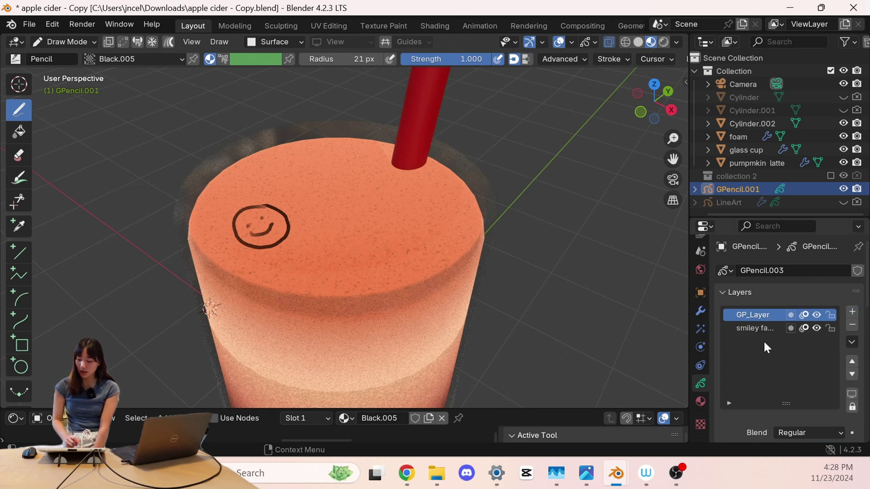
double_click(770, 310)
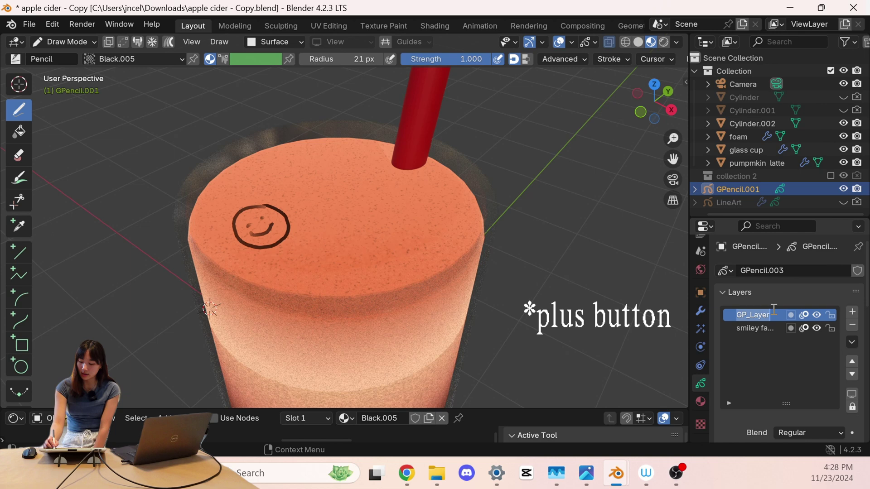
text(smiley)
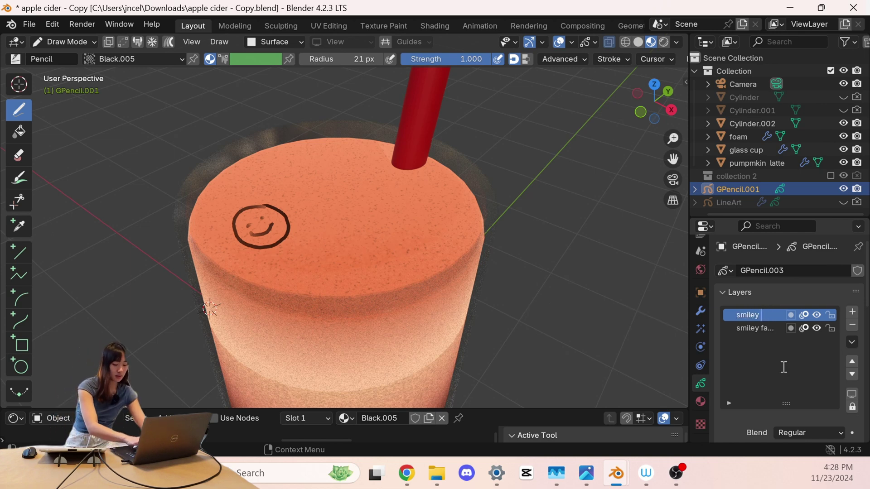
text( face)
key(Return)
Add a new material slot with a new material named 'smiley face 2'.
scroll(787, 372, down, 5)
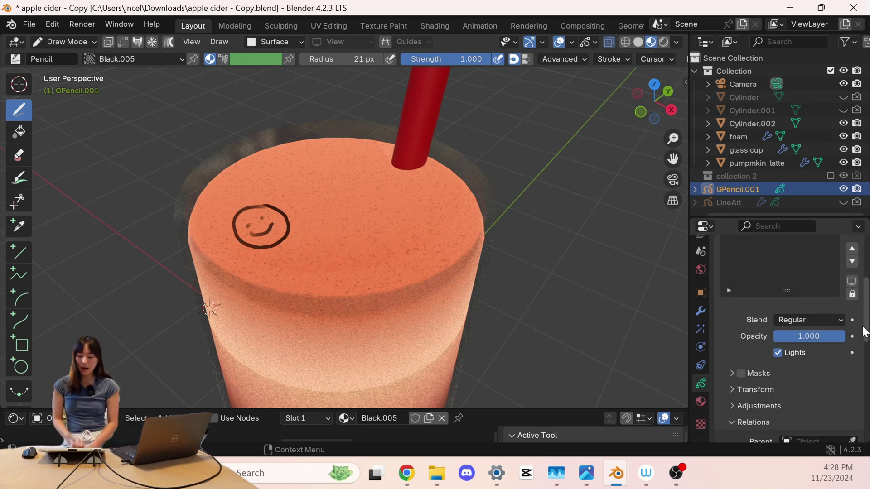
click(701, 402)
drag(866, 325, 862, 285)
click(859, 271)
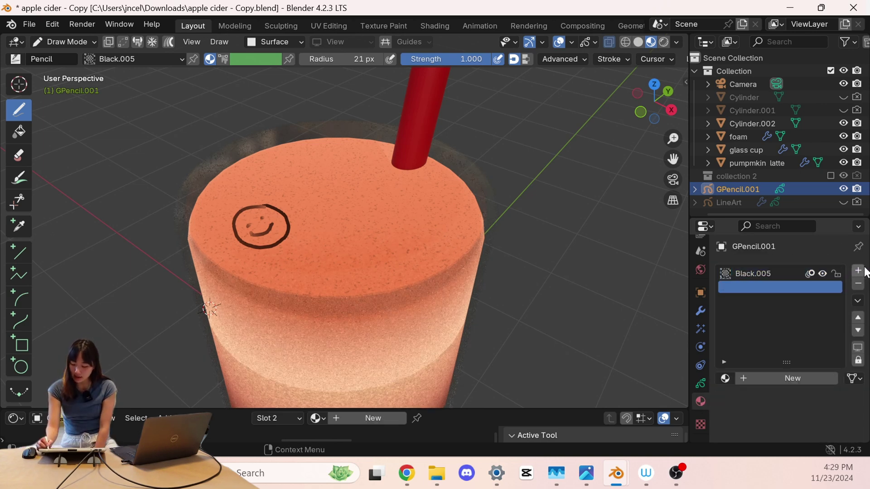
click(794, 379)
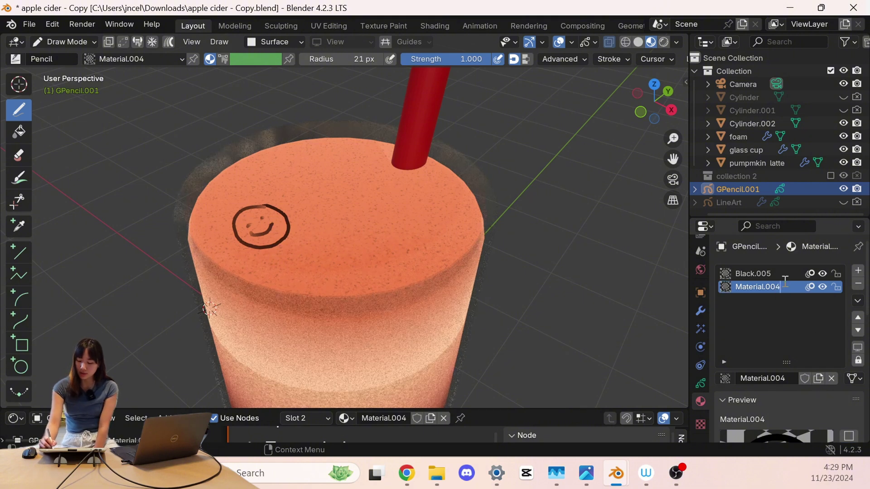
key(BackSpace)
key(BackSpace)
key(BackSpace)
key(BackSpace)
key(BackSpace)
key(BackSpace)
key(BackSpace)
key(BackSpace)
key(BackSpace)
key(BackSpace)
key(BackSpace)
key(BackSpace)
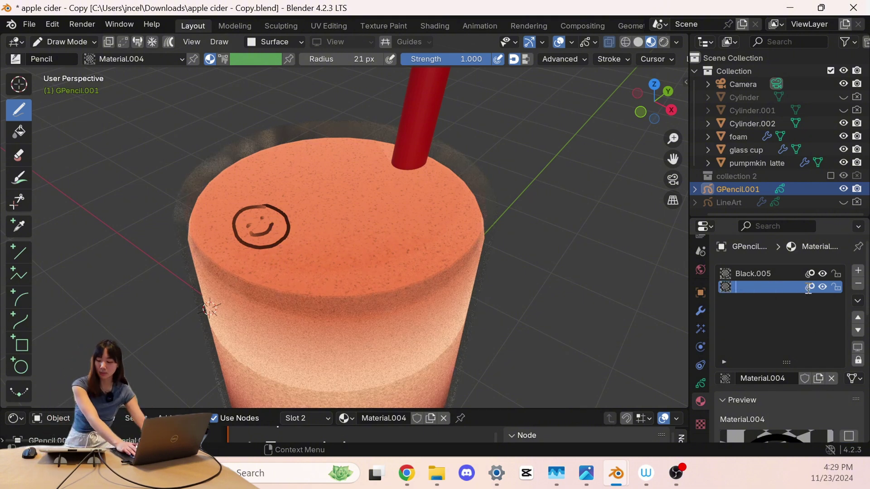
text(sm)
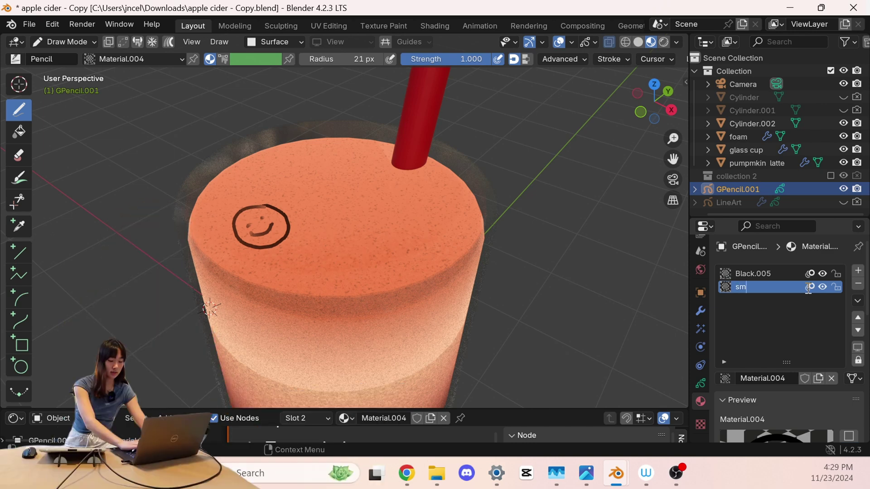
text(iley face 2)
key(Return)
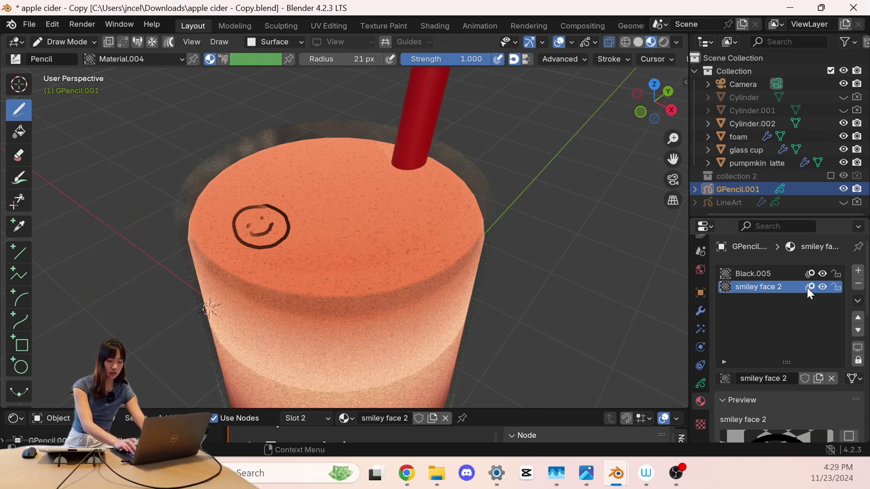
Set the smiley face 2 stroke colour to light blue.
drag(866, 261, 867, 415)
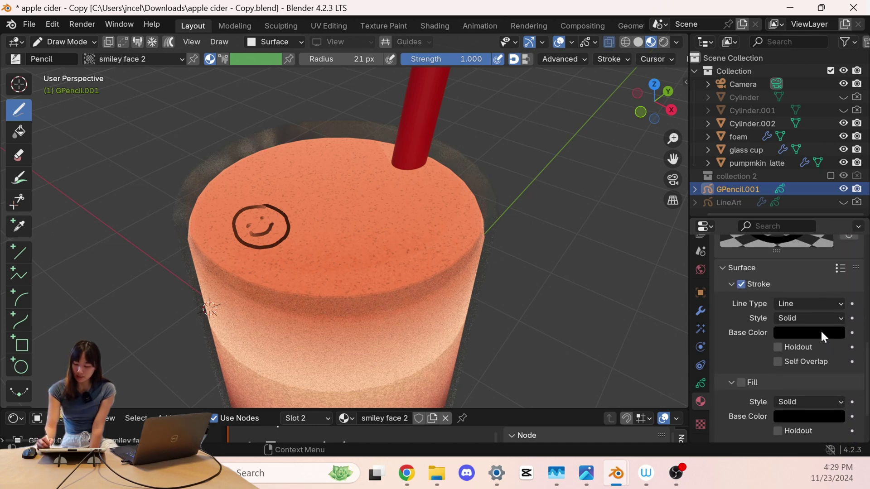
click(802, 334)
drag(773, 165, 778, 165)
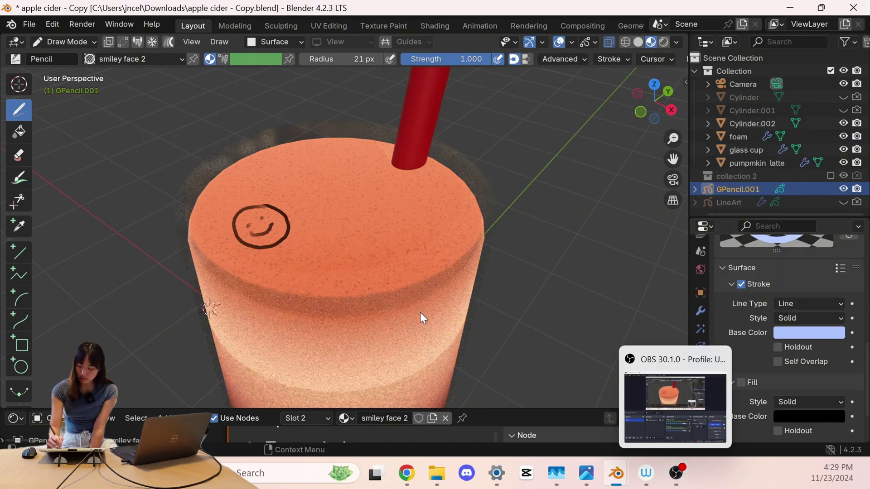
Draw a light blue circle beside the smiley and make the second smiley face layer active.
mouse_move(328, 223)
mouse_down()
mouse_move(310, 255)
mouse_move(348, 263)
mouse_move(342, 225)
mouse_up()
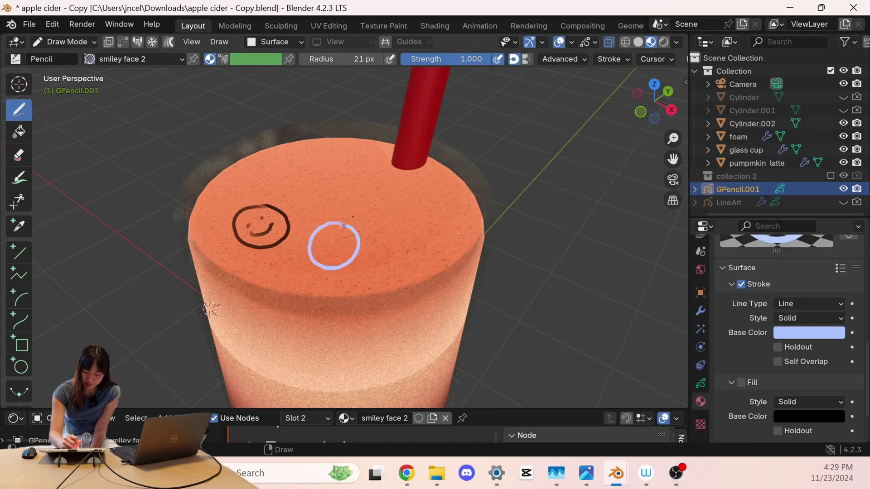
middle_drag(342, 224, 377, 367)
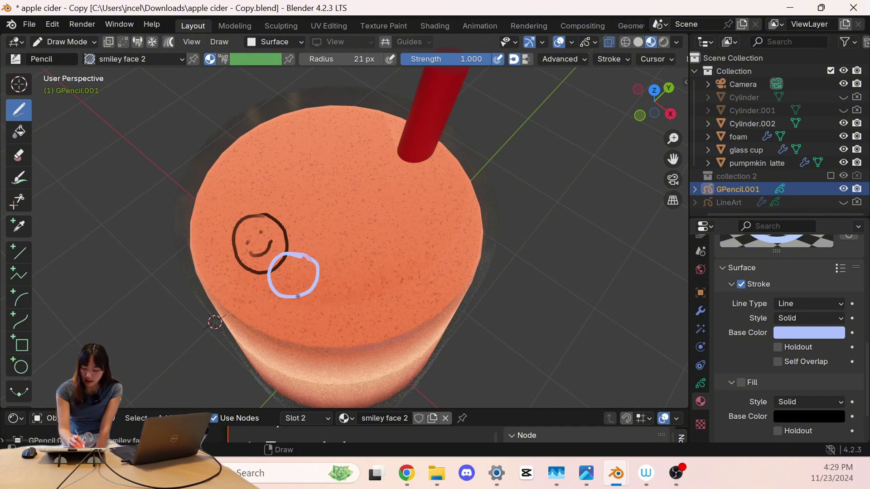
click(702, 384)
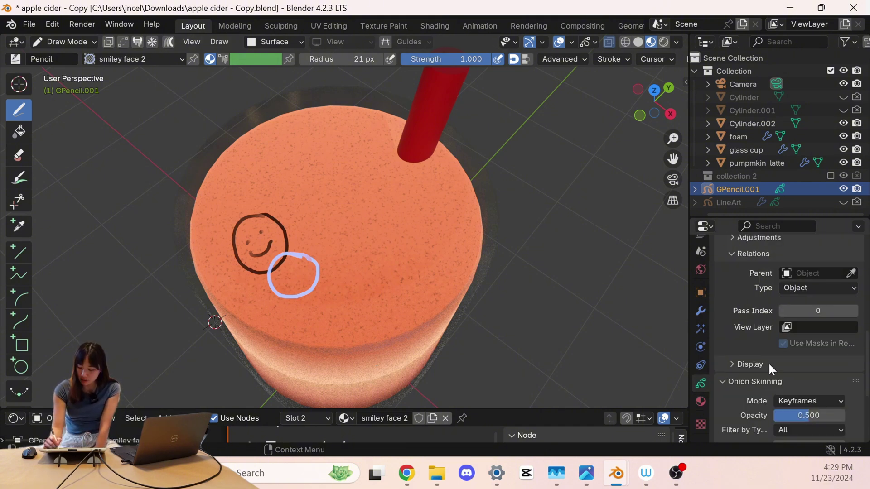
drag(866, 324, 867, 233)
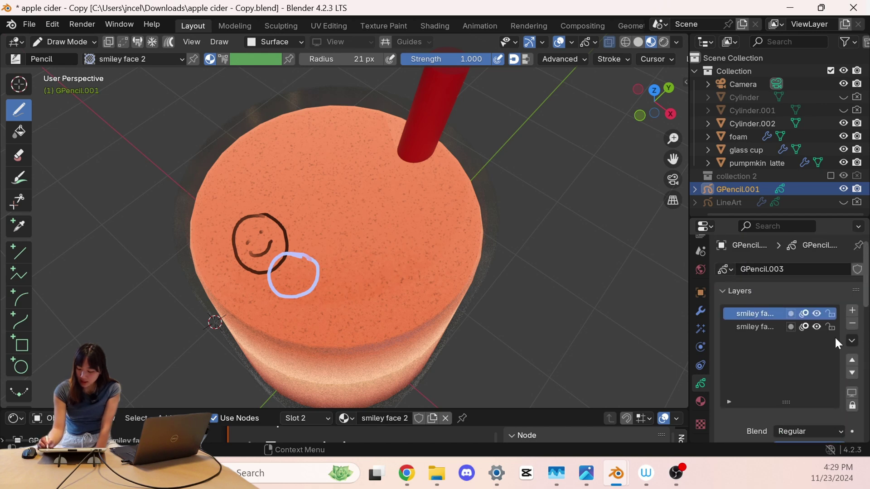
click(853, 374)
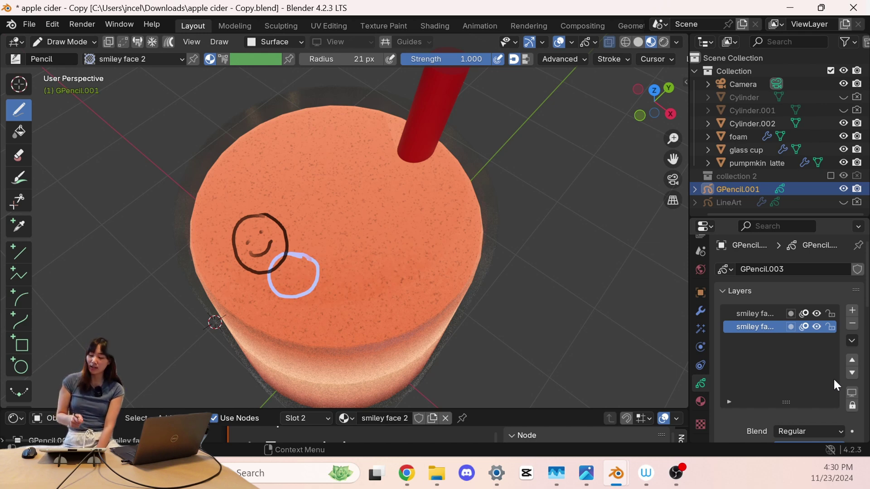
Move the active layer up and give the smiley face 2 material a white fill.
click(853, 361)
click(701, 402)
scroll(869, 354, down, 5)
scroll(868, 354, down, 8)
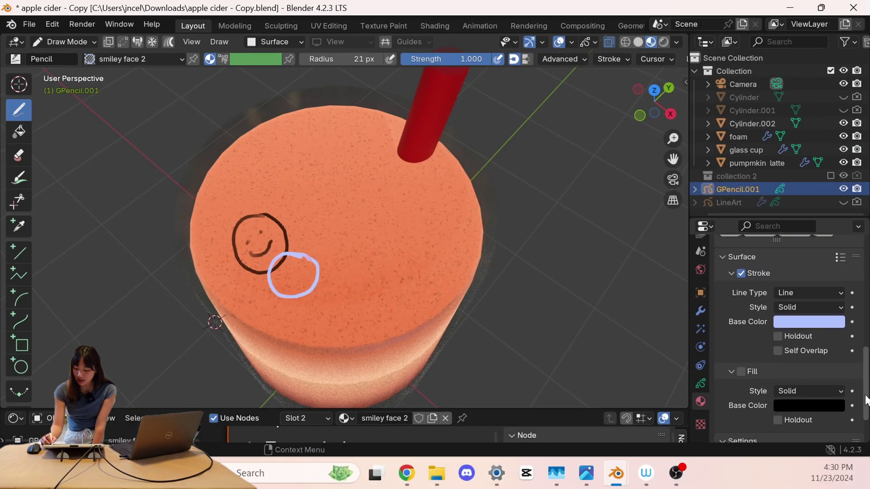
scroll(864, 328, down, 1)
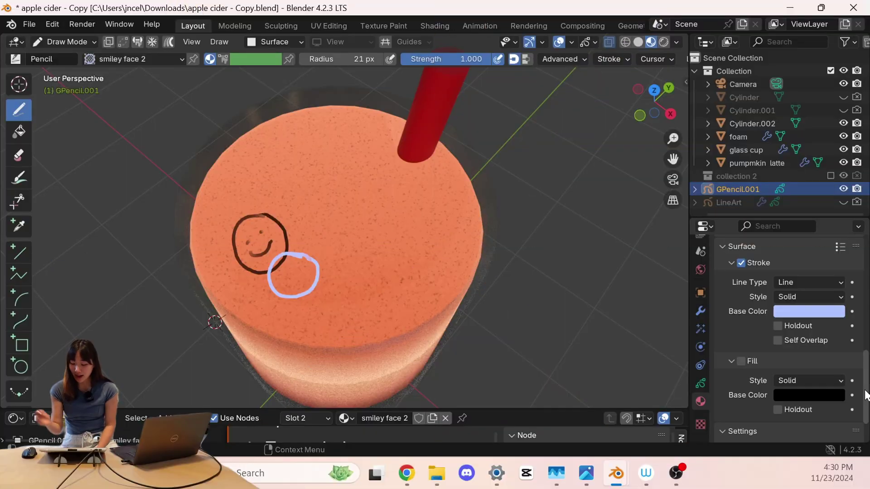
click(741, 361)
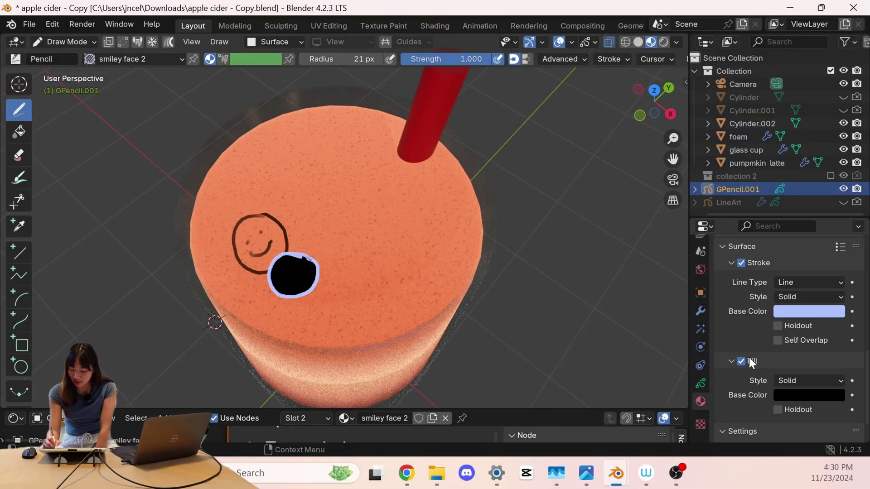
click(804, 395)
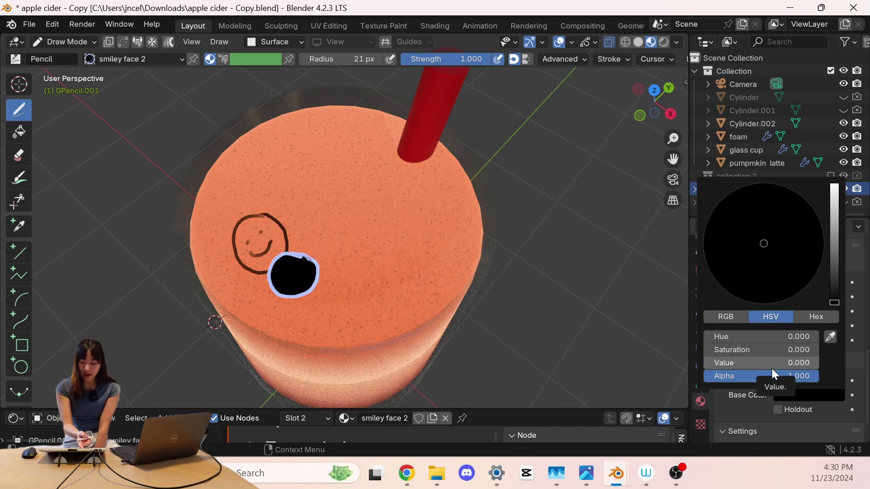
drag(771, 365, 839, 364)
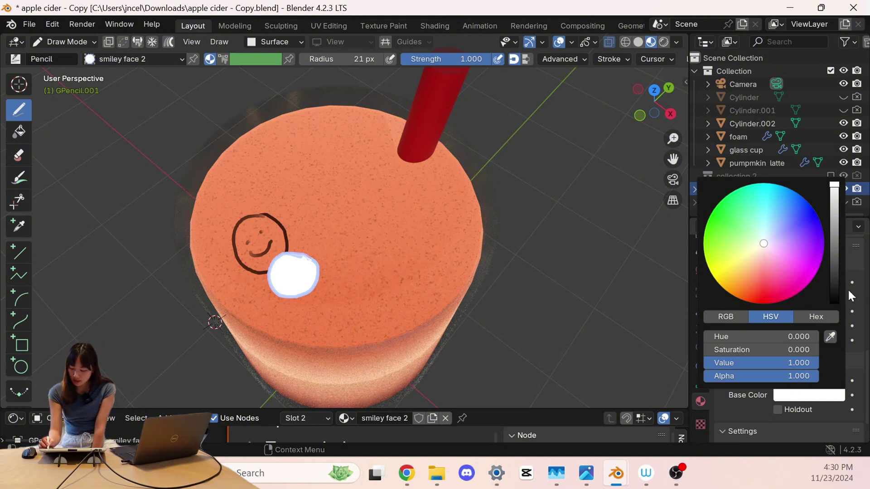
Zoom in on the cup top and draw eyes and a smile on the white face.
scroll(675, 118, up, 6)
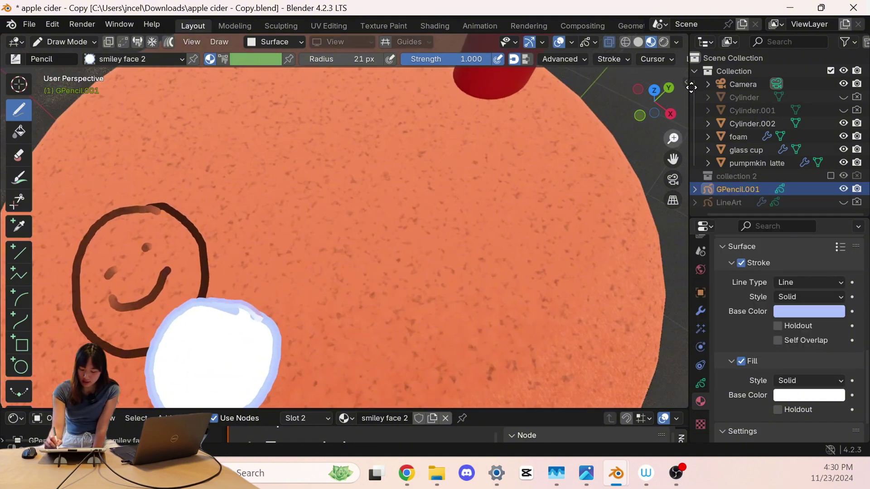
middle_drag(659, 98, 435, 255)
mouse_move(435, 255)
mouse_down()
mouse_move(424, 254)
mouse_move(431, 259)
mouse_up()
mouse_move(398, 300)
mouse_down()
mouse_move(429, 288)
mouse_move(387, 293)
mouse_up()
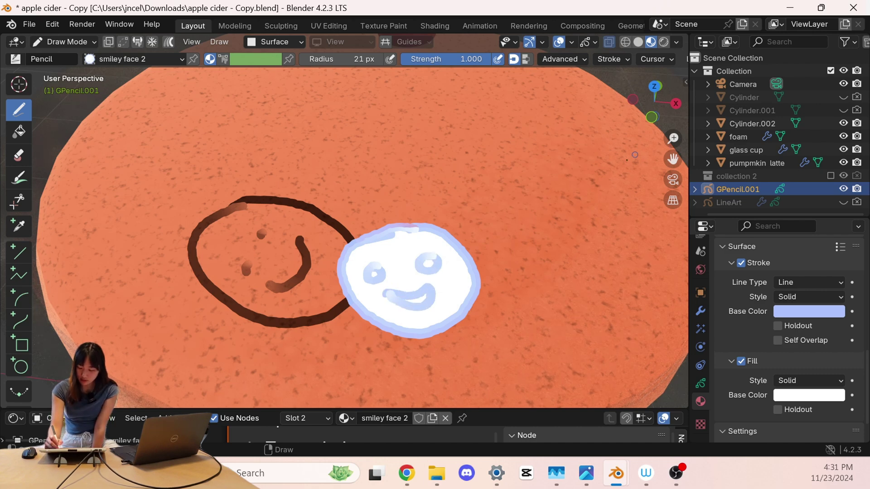
Draw a heart and a star beside the face and make their outlines pink.
middle_drag(608, 186, 582, 218)
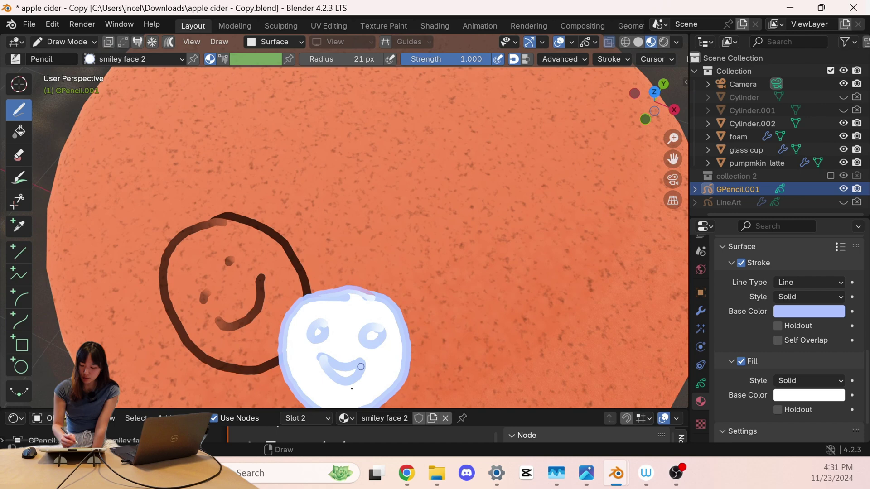
mouse_move(424, 222)
mouse_down()
mouse_move(397, 213)
mouse_move(427, 256)
mouse_move(432, 205)
mouse_up()
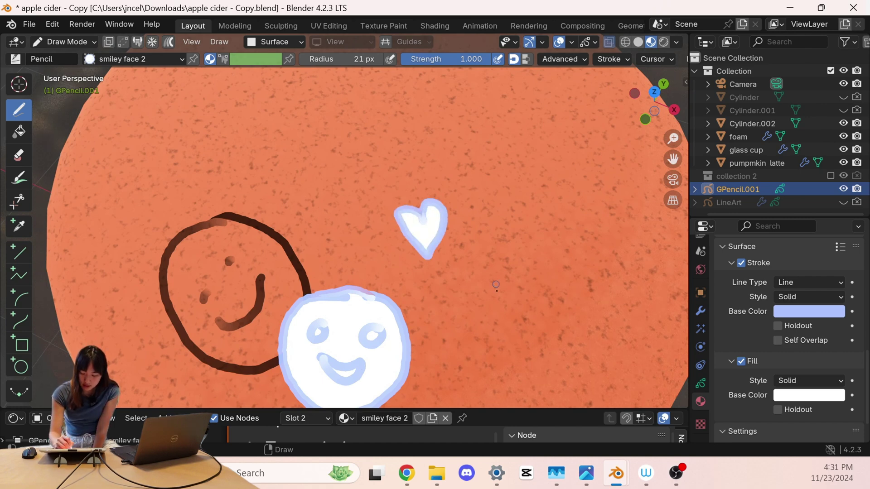
mouse_move(496, 285)
mouse_down()
mouse_move(537, 280)
mouse_move(511, 329)
mouse_move(482, 304)
mouse_up()
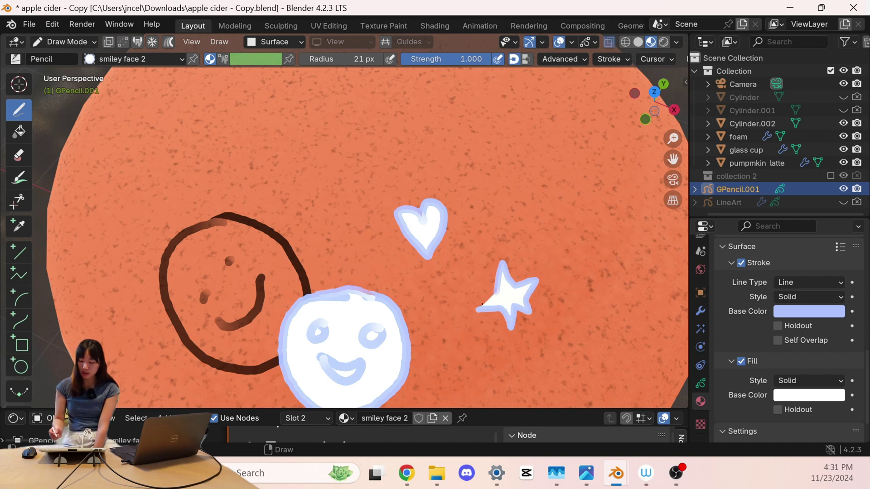
click(809, 311)
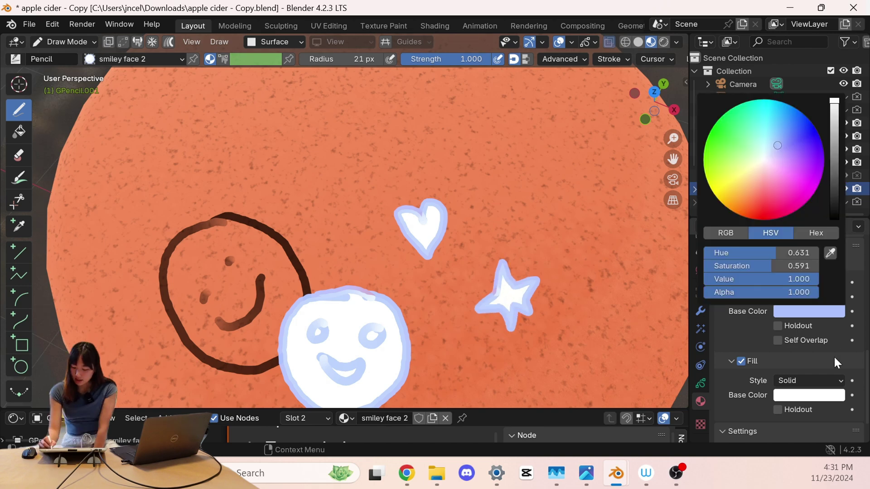
click(825, 316)
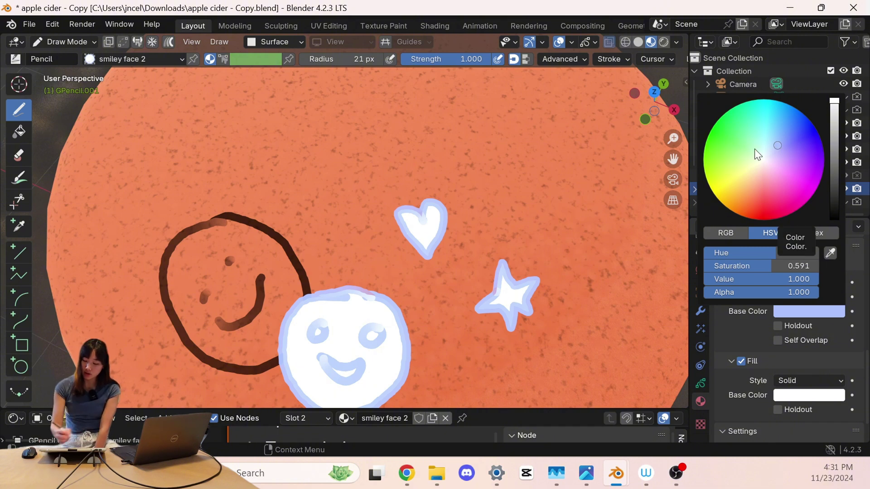
mouse_move(779, 145)
mouse_down()
mouse_move(786, 179)
mouse_move(754, 186)
mouse_move(789, 156)
mouse_up()
Switch to Material.004 with a light green fill, stroke off and fill on.
key(ctrl+z)
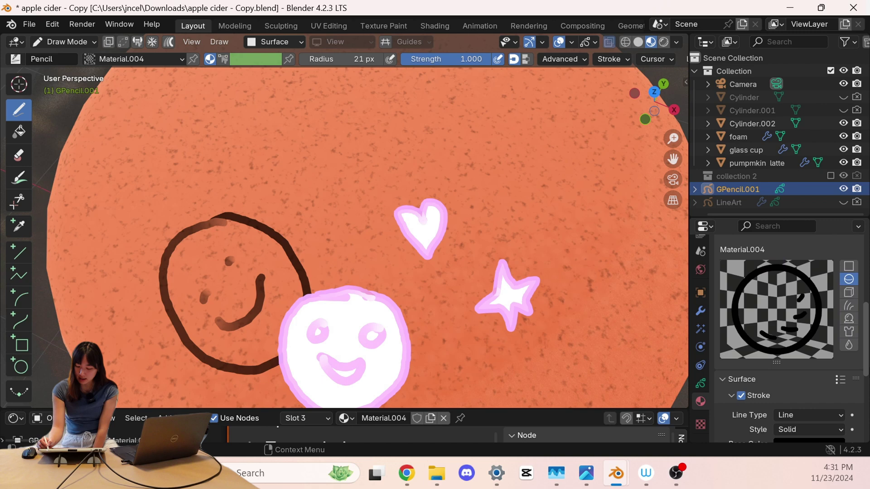
scroll(820, 328, down, 5)
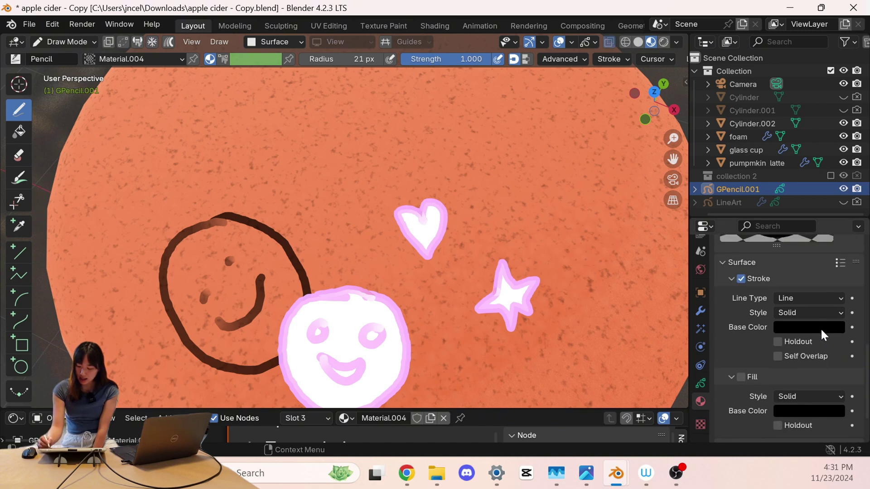
click(807, 411)
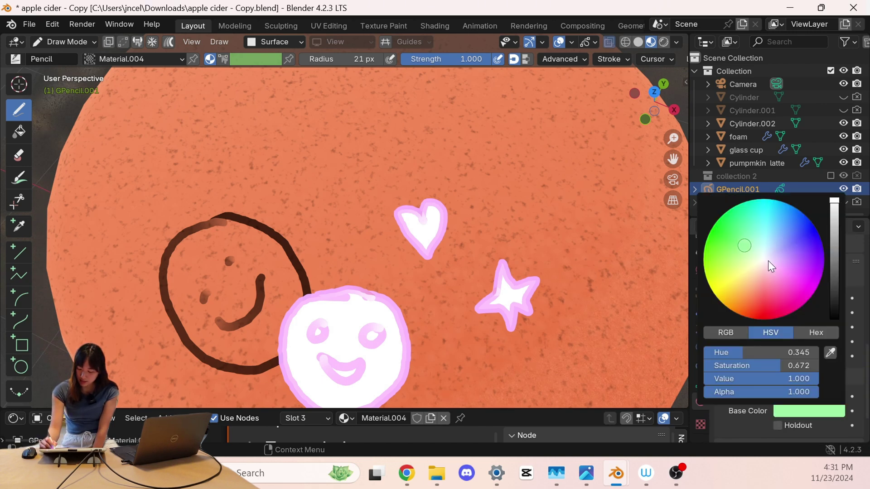
click(742, 278)
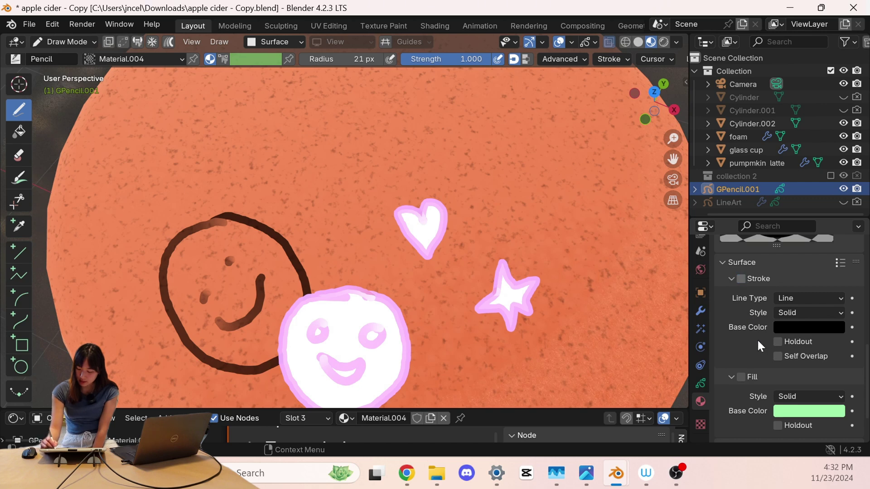
click(742, 377)
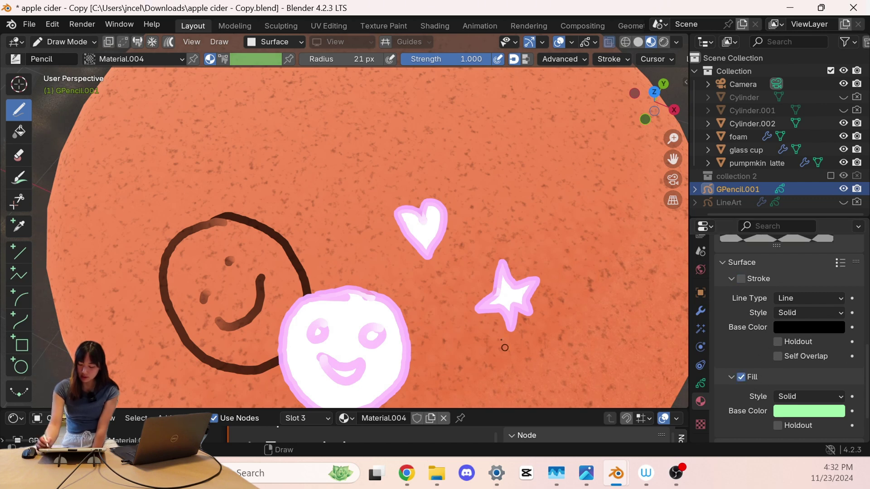
Draw a green star above the white star and re-enable its dark outline.
mouse_move(531, 229)
mouse_down()
mouse_move(576, 209)
mouse_move(570, 232)
mouse_move(552, 235)
mouse_move(551, 256)
mouse_move(527, 242)
mouse_move(534, 215)
mouse_up()
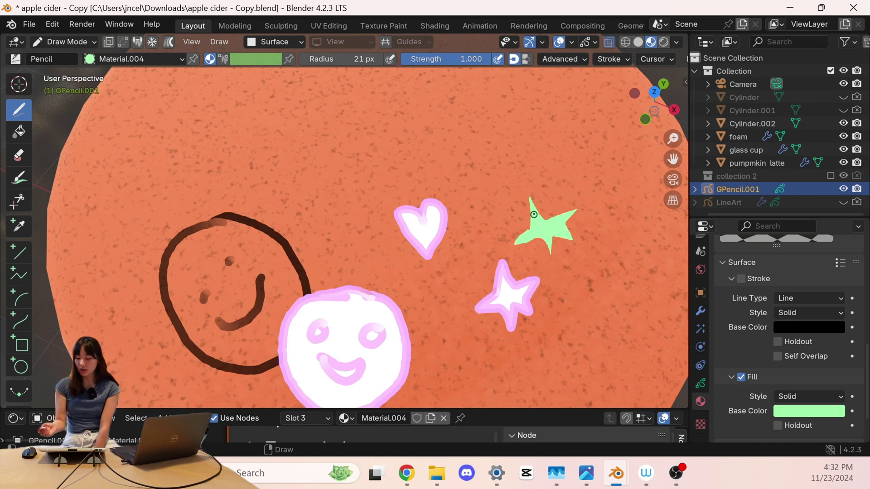
click(741, 278)
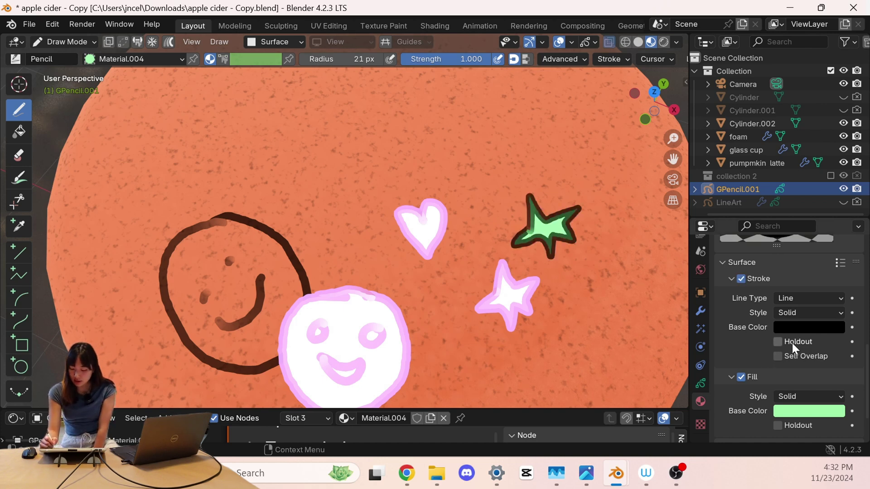
click(701, 384)
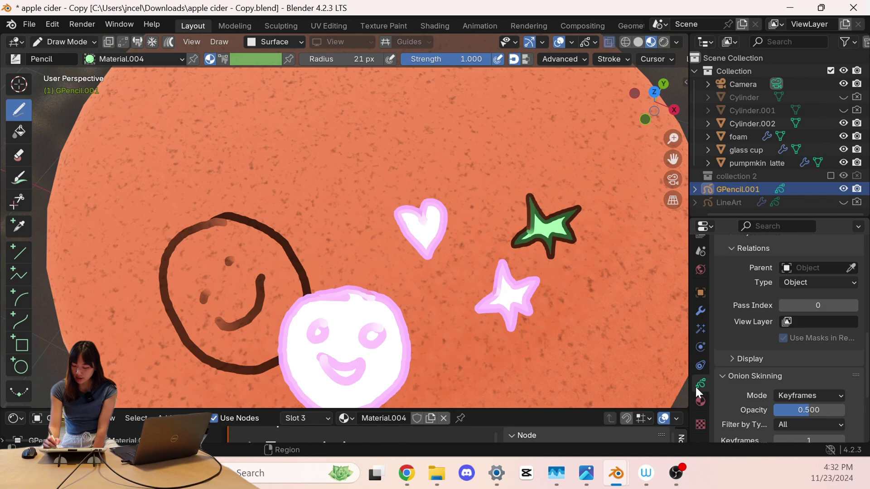
Exit the camera view to User Perspective and orbit so the cup's side doodle faces front.
scroll(867, 335, down, 3)
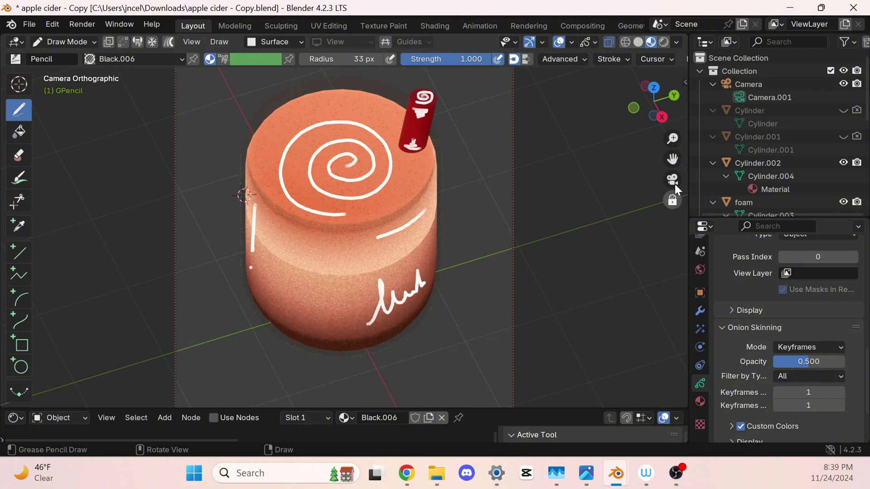
click(673, 179)
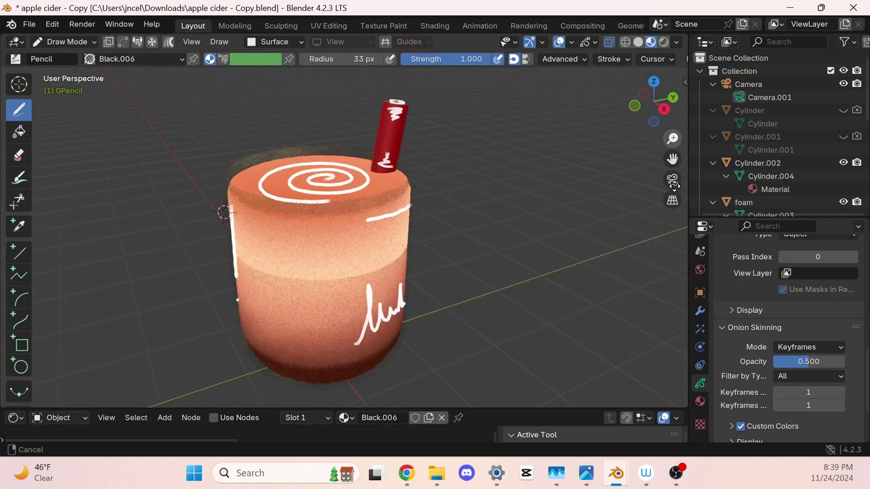
middle_drag(511, 182, 439, 214)
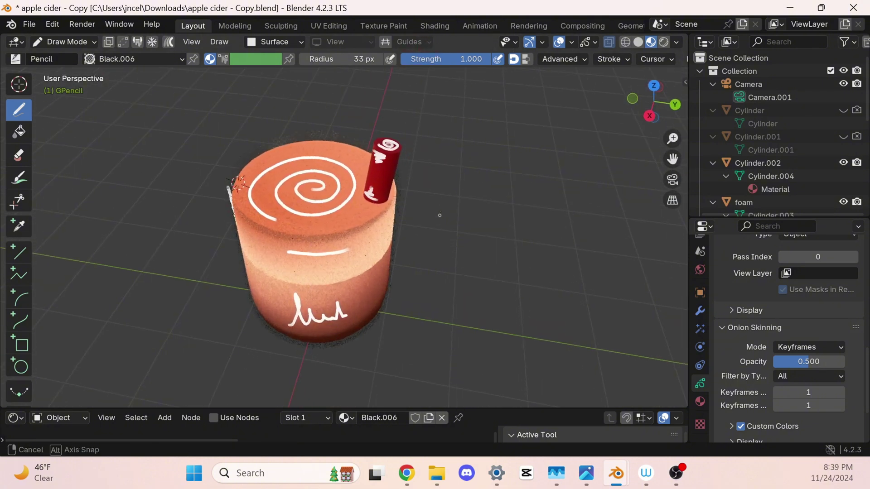